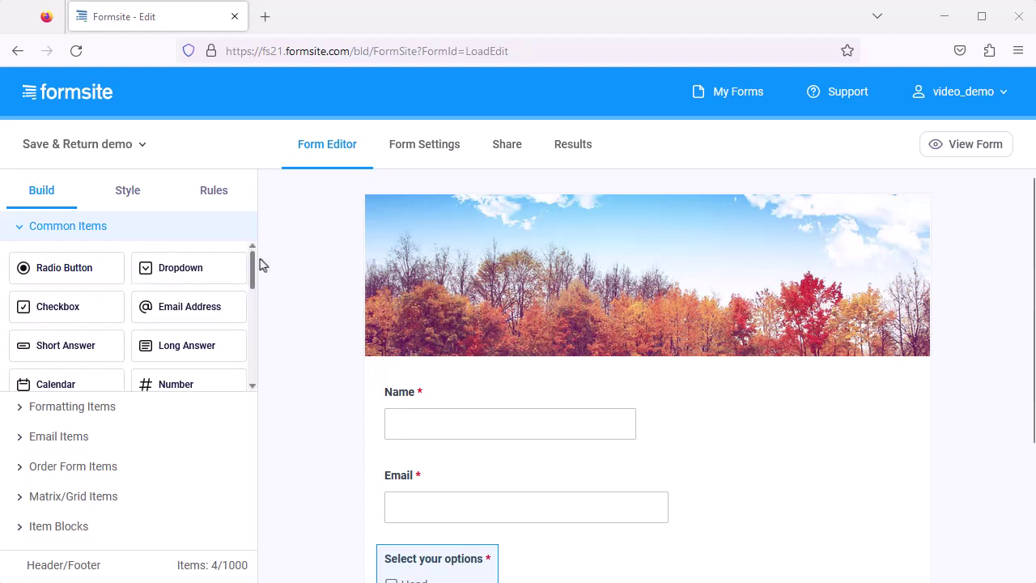
Enable Save & Return in the form's settings and save the change
{"action": "left_click", "coordinate": [427, 149]}
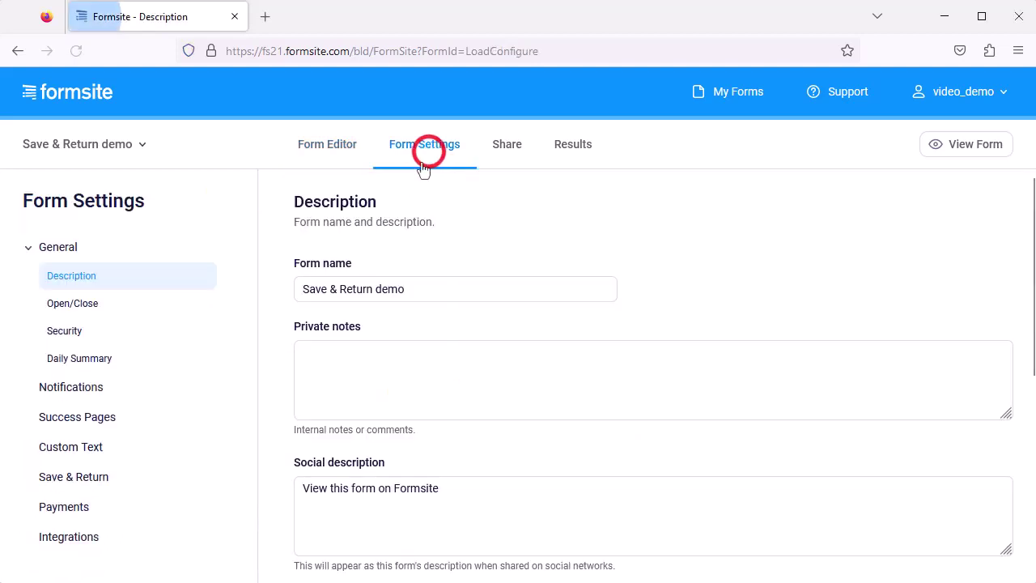
{"action": "left_click", "coordinate": [198, 485]}
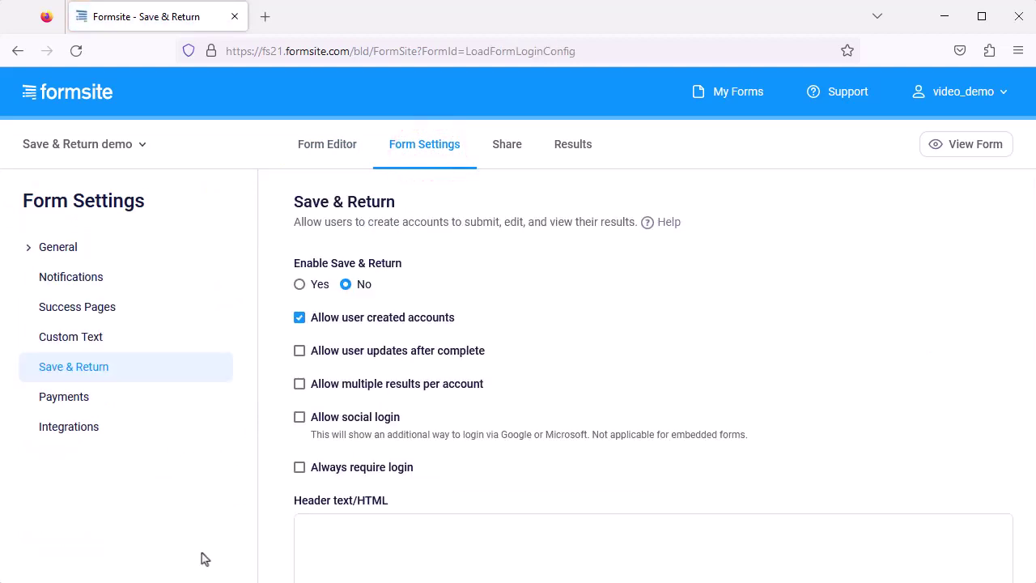
{"action": "left_click", "coordinate": [301, 284]}
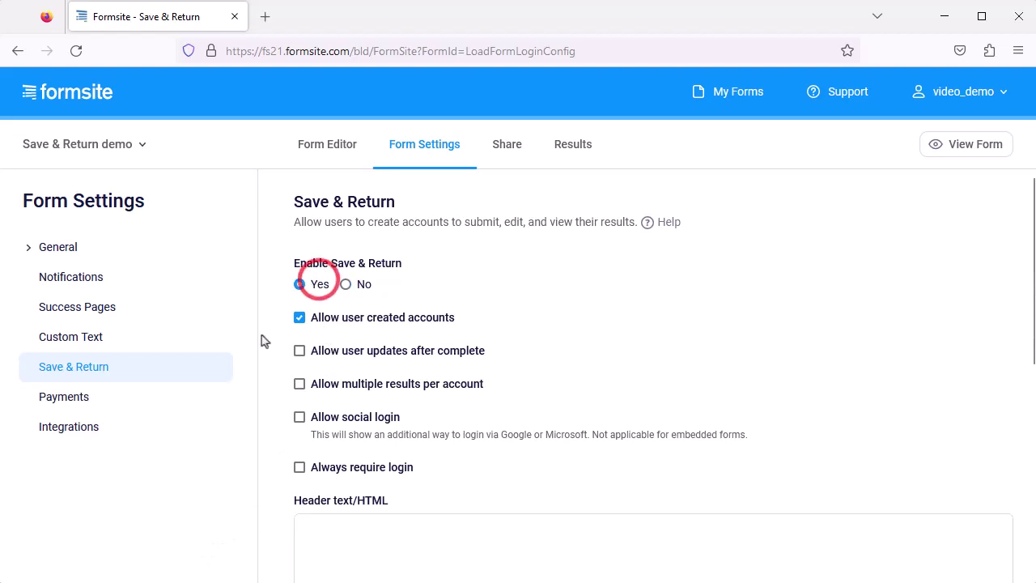
{"action": "scroll", "coordinate": [306, 408], "scroll_direction": "down", "scroll_amount": 2}
{"action": "scroll", "coordinate": [306, 406], "scroll_direction": "down", "scroll_amount": 3}
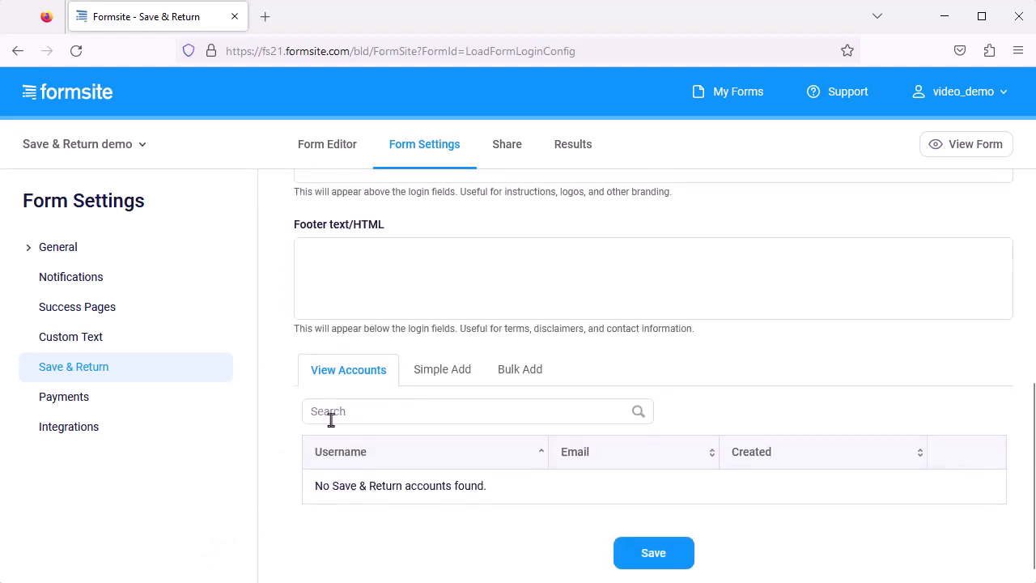
{"action": "left_click", "coordinate": [673, 553]}
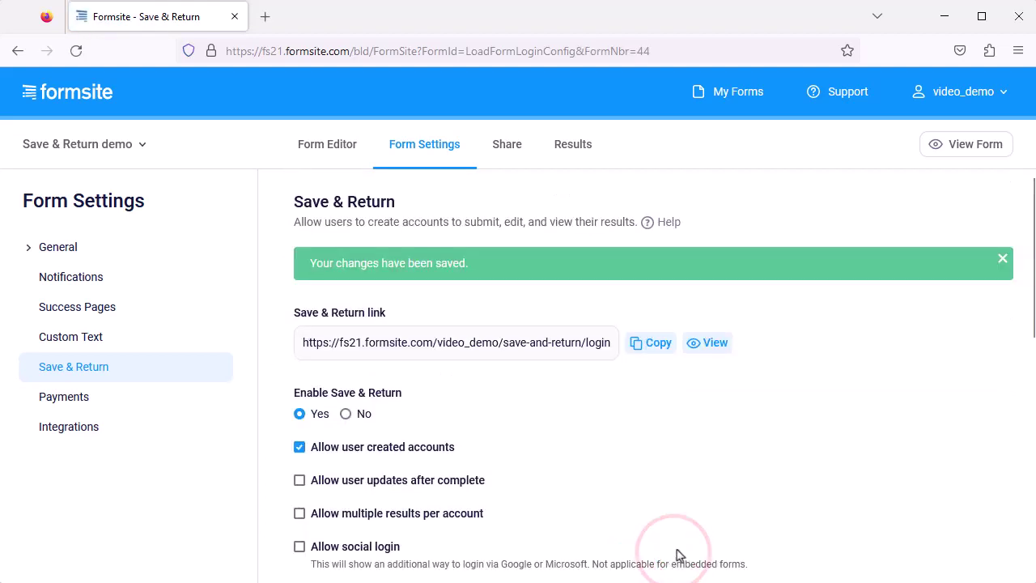
View the live form, fill in the name and email fields, and select the Head option
{"action": "left_click", "coordinate": [957, 156]}
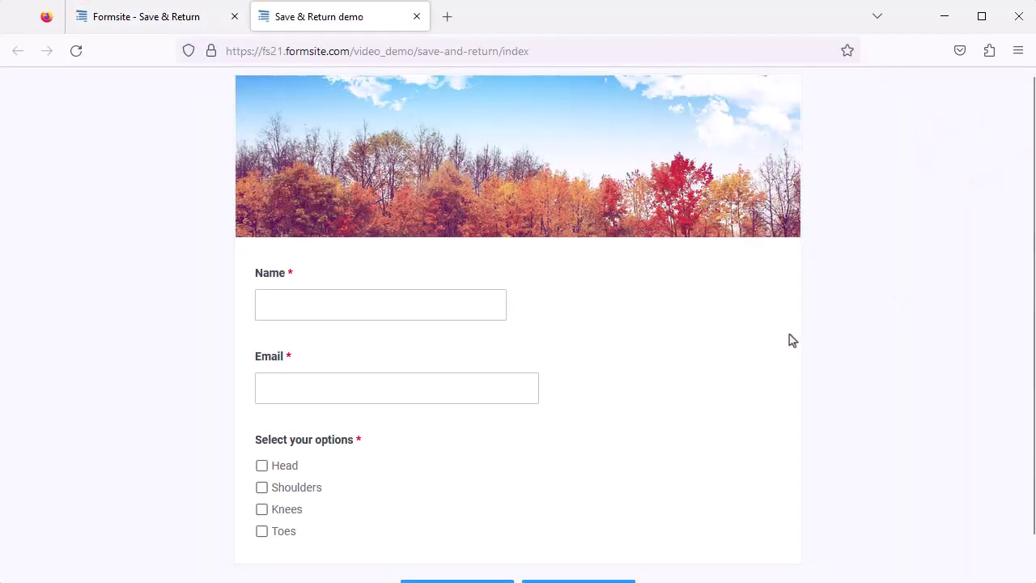
{"action": "scroll", "coordinate": [547, 356], "scroll_direction": "down", "scroll_amount": 1}
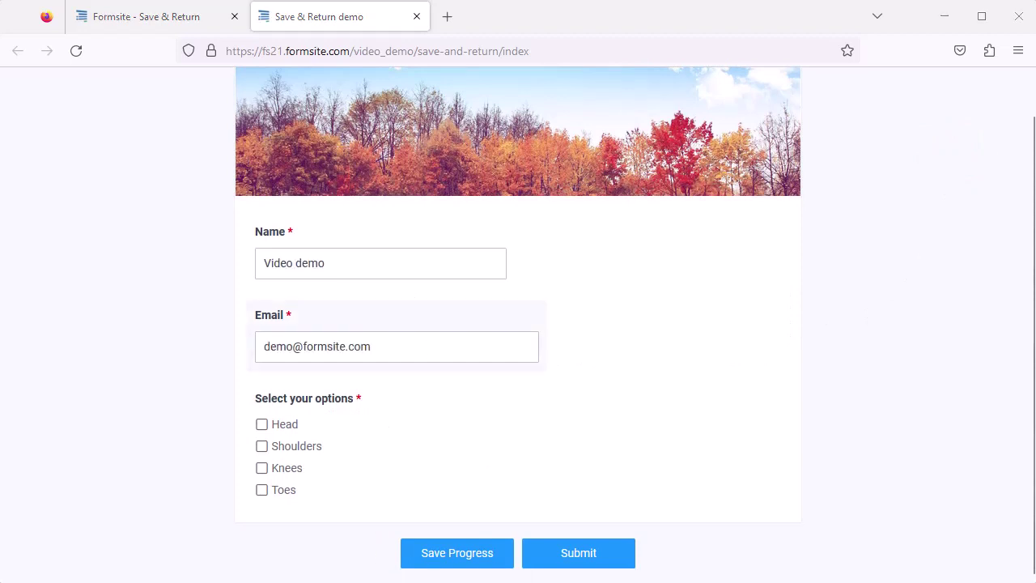
{"action": "left_click", "coordinate": [289, 425]}
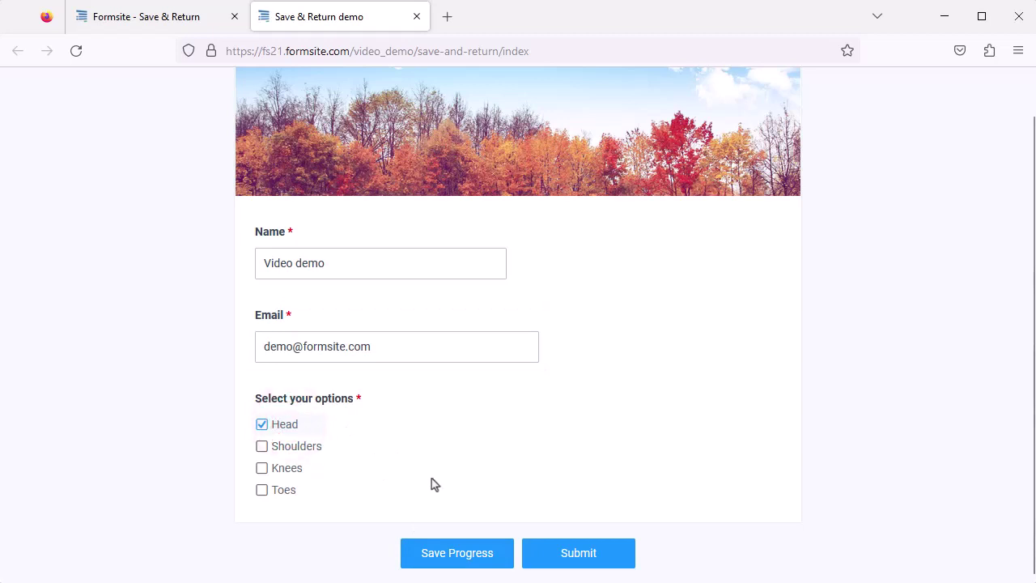
Save the form progress and create a new user account with an email address and a confirmed password
{"action": "left_click", "coordinate": [457, 554]}
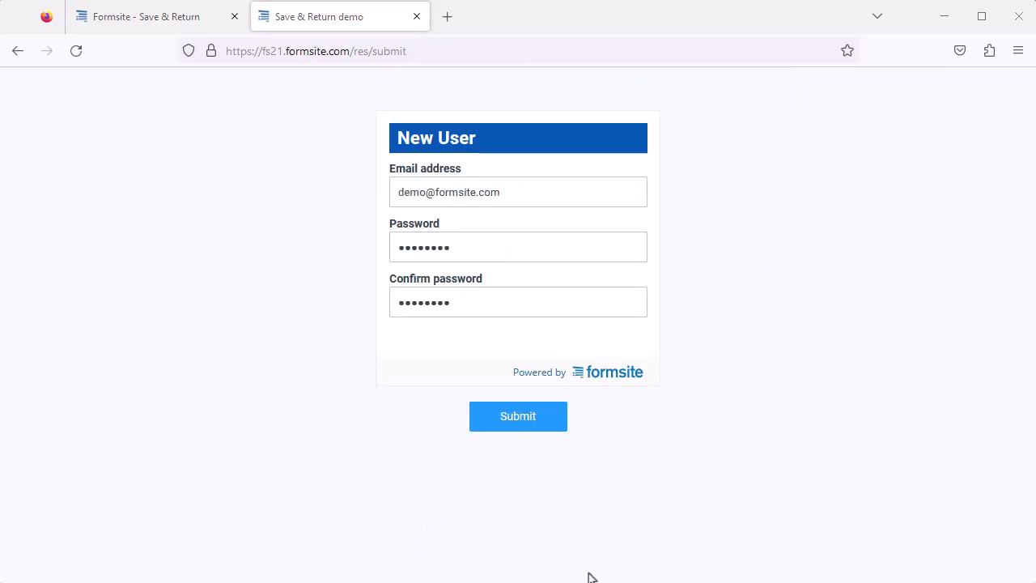
{"action": "left_click", "coordinate": [534, 419]}
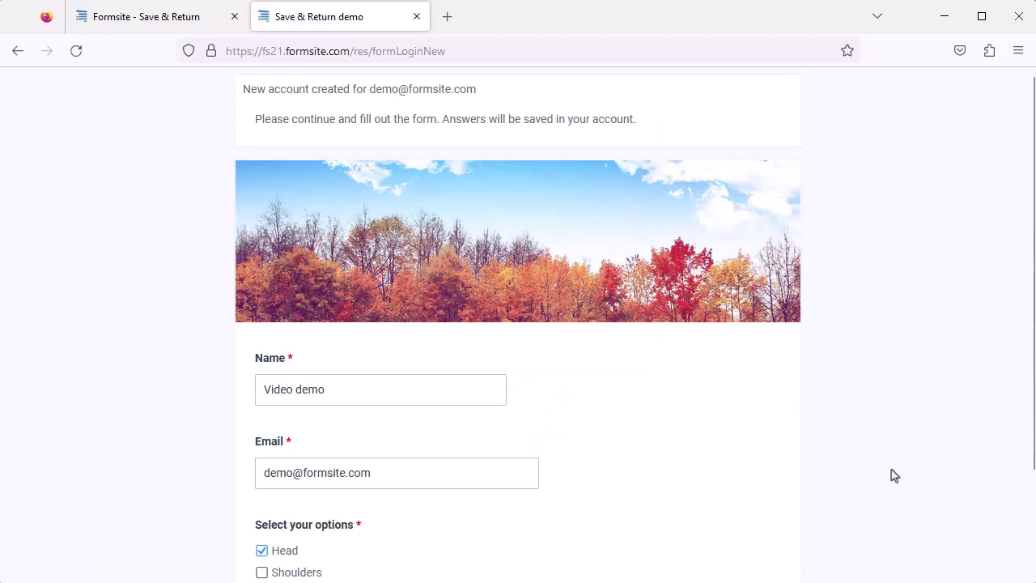
{"action": "scroll", "coordinate": [894, 475], "scroll_direction": "down", "scroll_amount": 3}
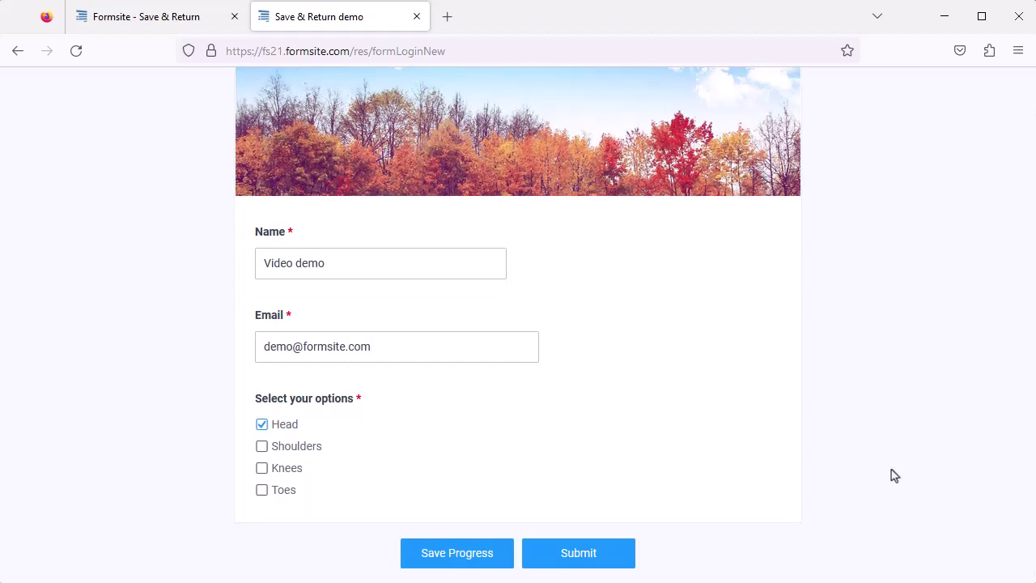
Close the partly filled form, view a fresh copy of the live form, and return to the Save & Return settings
{"action": "left_click", "coordinate": [417, 16]}
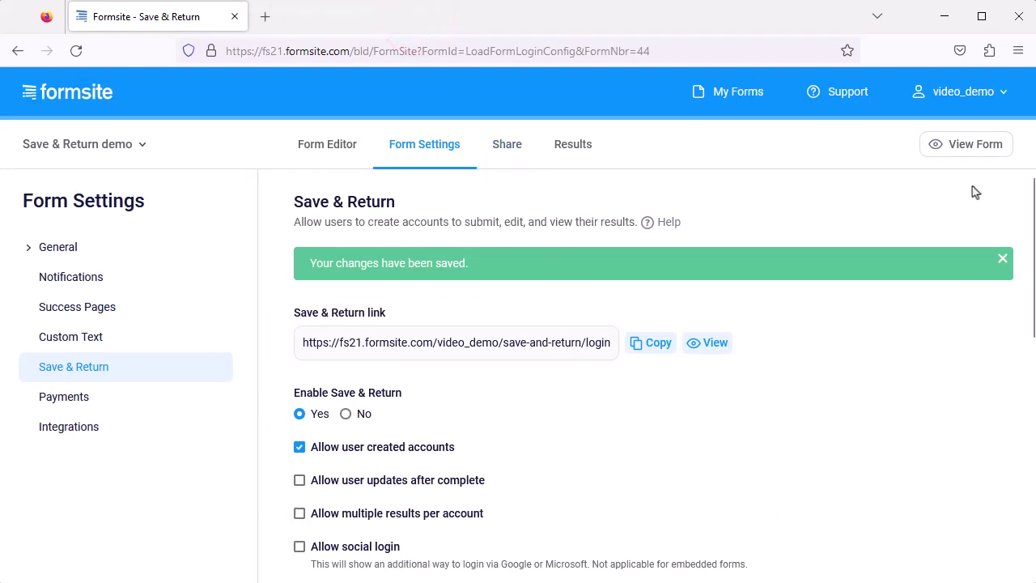
{"action": "left_click", "coordinate": [970, 148]}
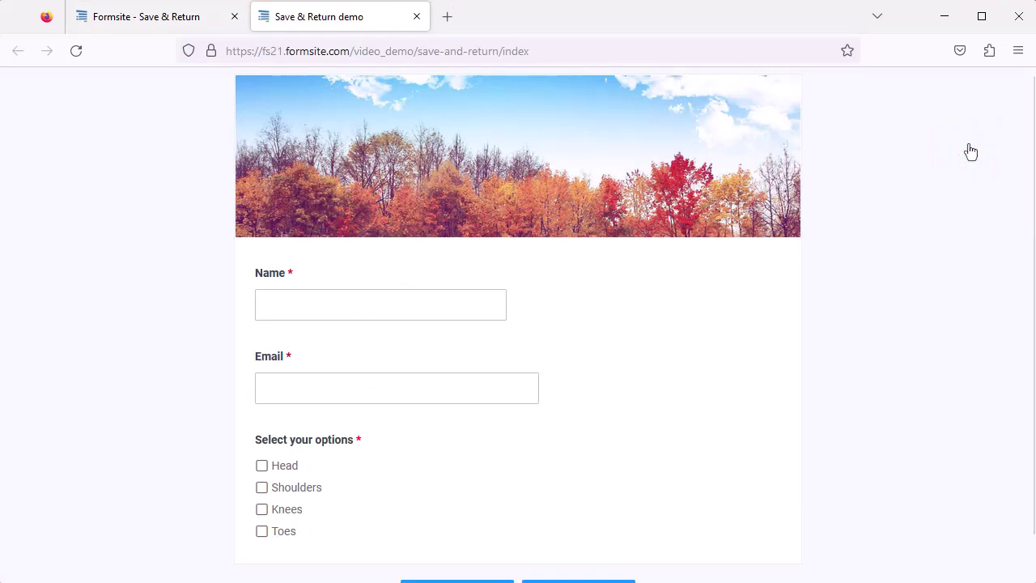
{"action": "left_click", "coordinate": [417, 17]}
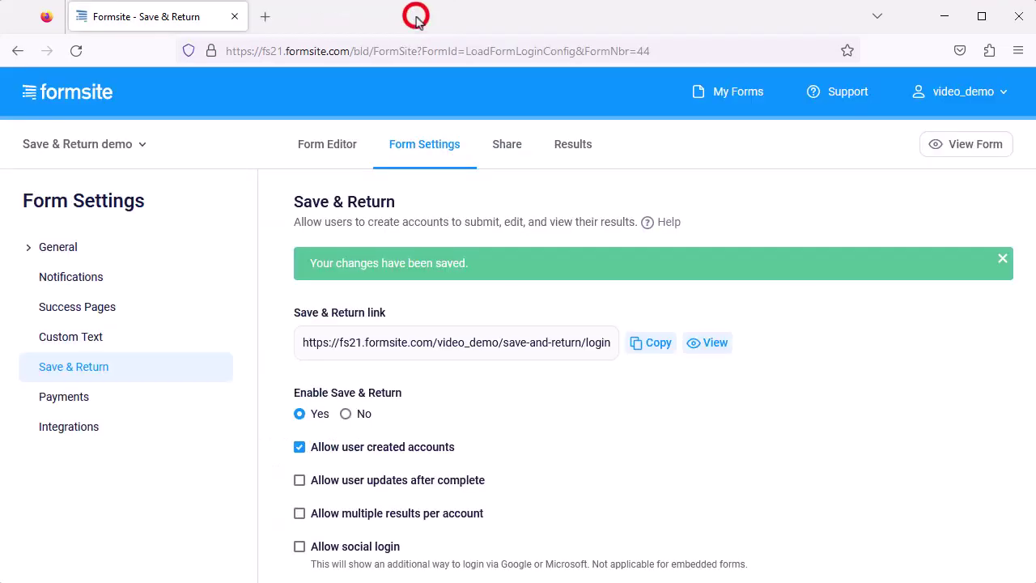
Turn on Always require login, save the settings, and check how the live form opens
{"action": "scroll", "coordinate": [643, 451], "scroll_direction": "down", "scroll_amount": 3}
{"action": "scroll", "coordinate": [645, 451], "scroll_direction": "down", "scroll_amount": 1}
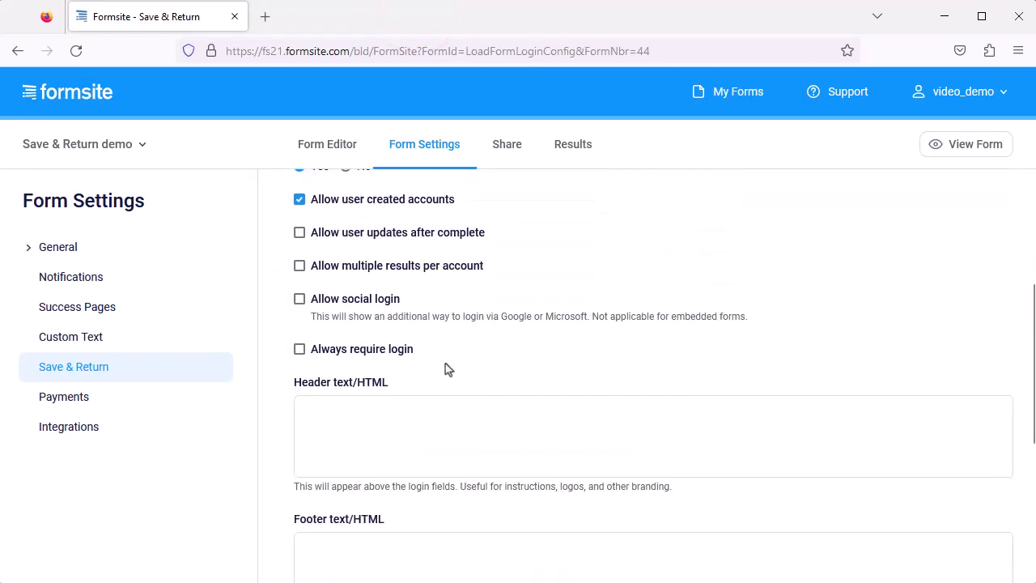
{"action": "left_click", "coordinate": [398, 349]}
{"action": "scroll", "coordinate": [615, 382], "scroll_direction": "down", "scroll_amount": 5}
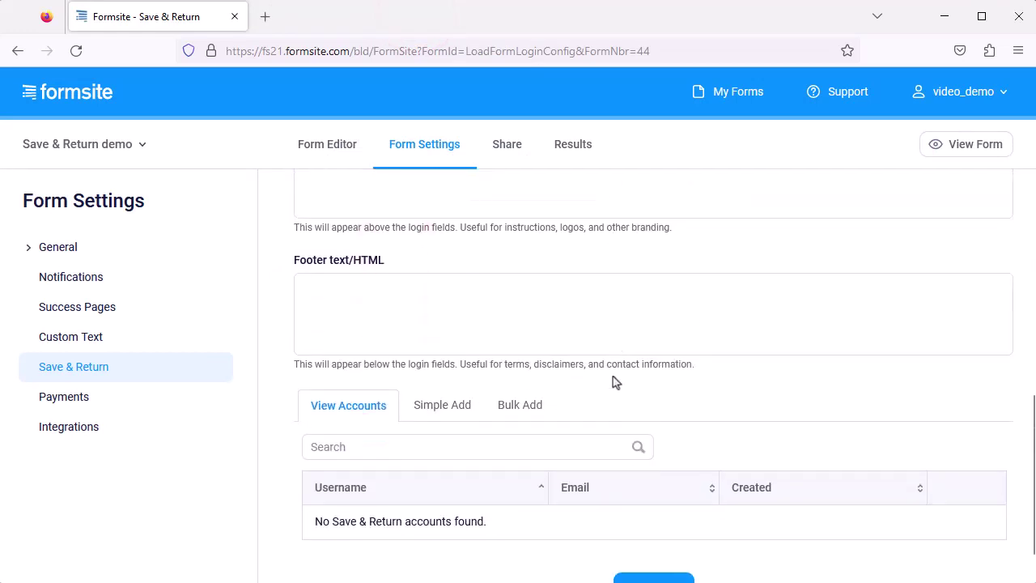
{"action": "left_click", "coordinate": [655, 545]}
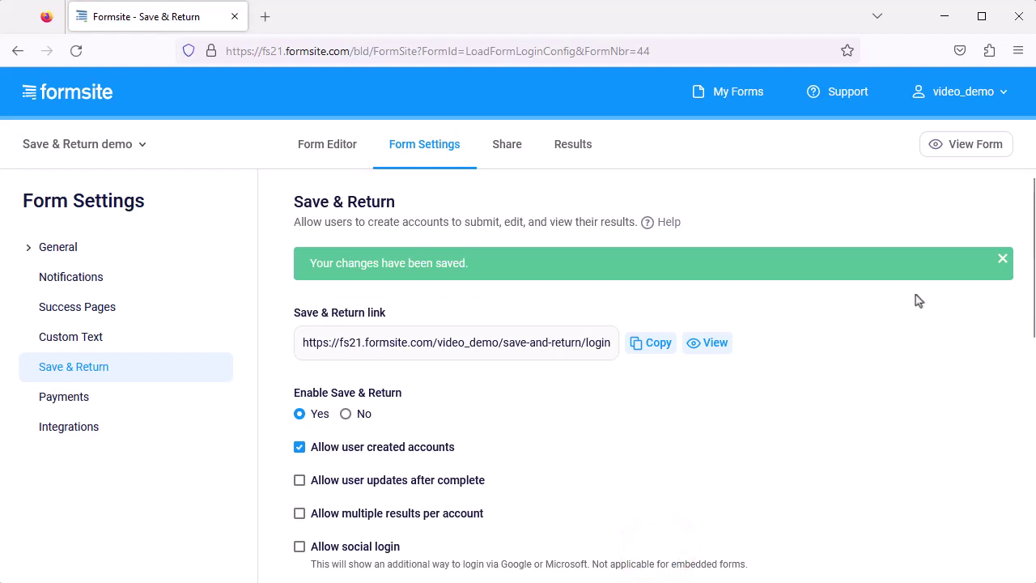
{"action": "left_click", "coordinate": [966, 152]}
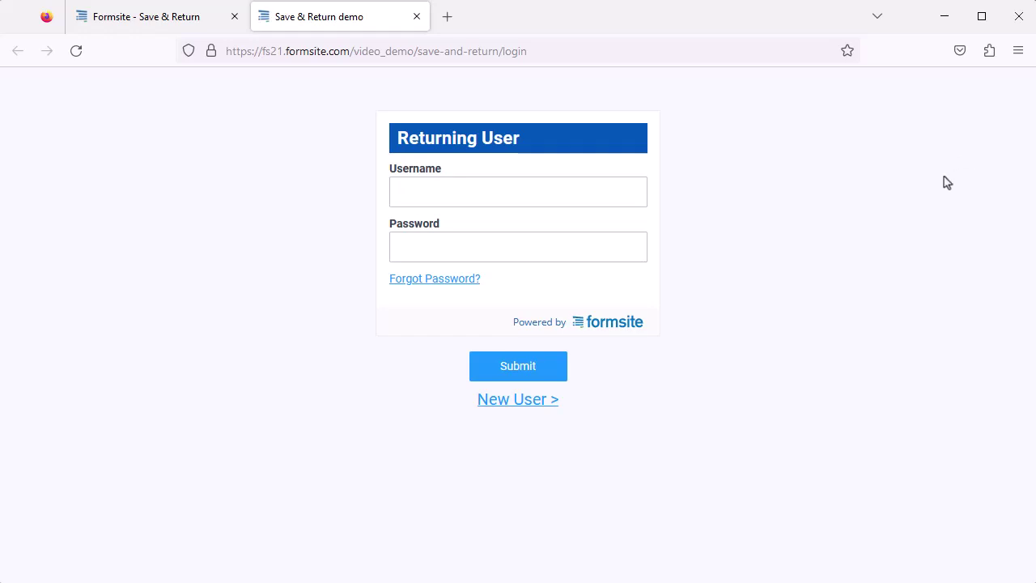
{"action": "left_click", "coordinate": [416, 17]}
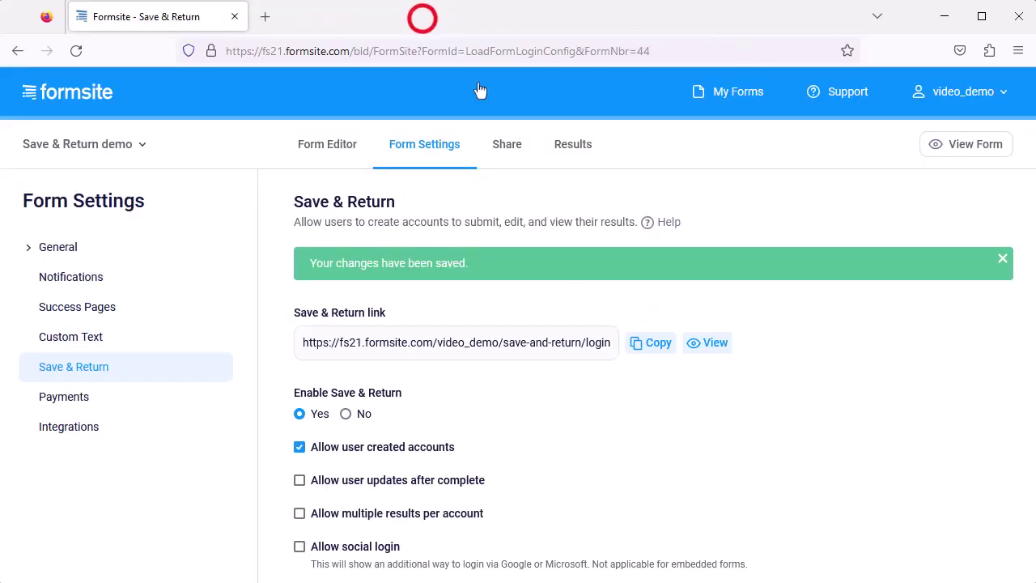
Turn off Always require login and save the Save & Return settings
{"action": "scroll", "coordinate": [596, 350], "scroll_direction": "down", "scroll_amount": 5}
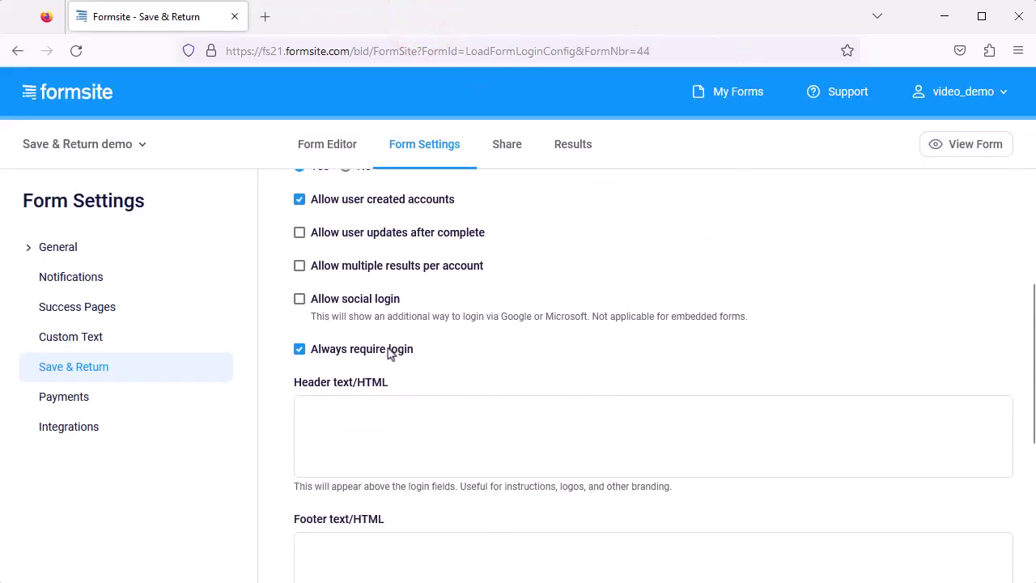
{"action": "left_click", "coordinate": [390, 353]}
{"action": "scroll", "coordinate": [571, 365], "scroll_direction": "down", "scroll_amount": 6}
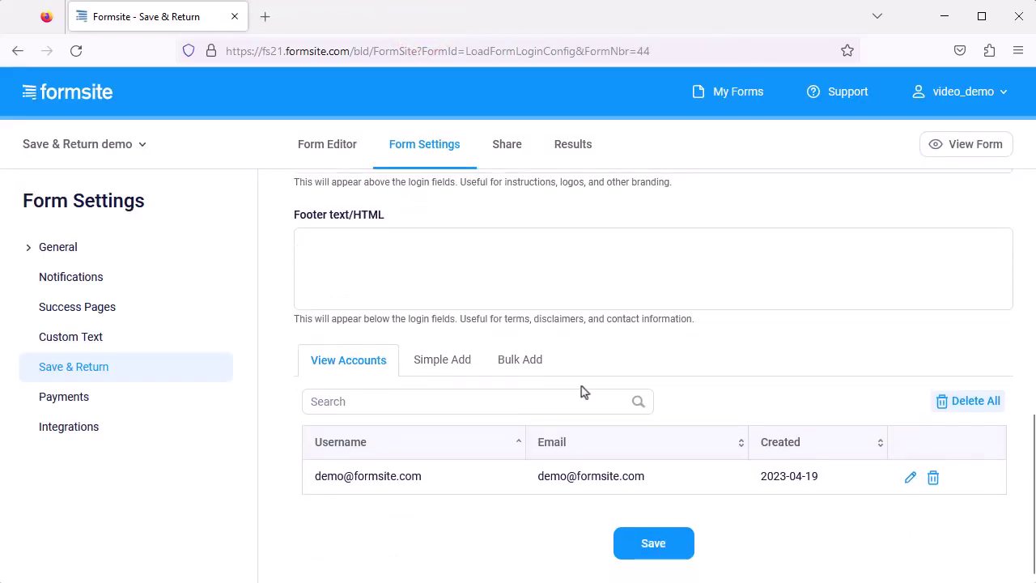
{"action": "left_click", "coordinate": [652, 547]}
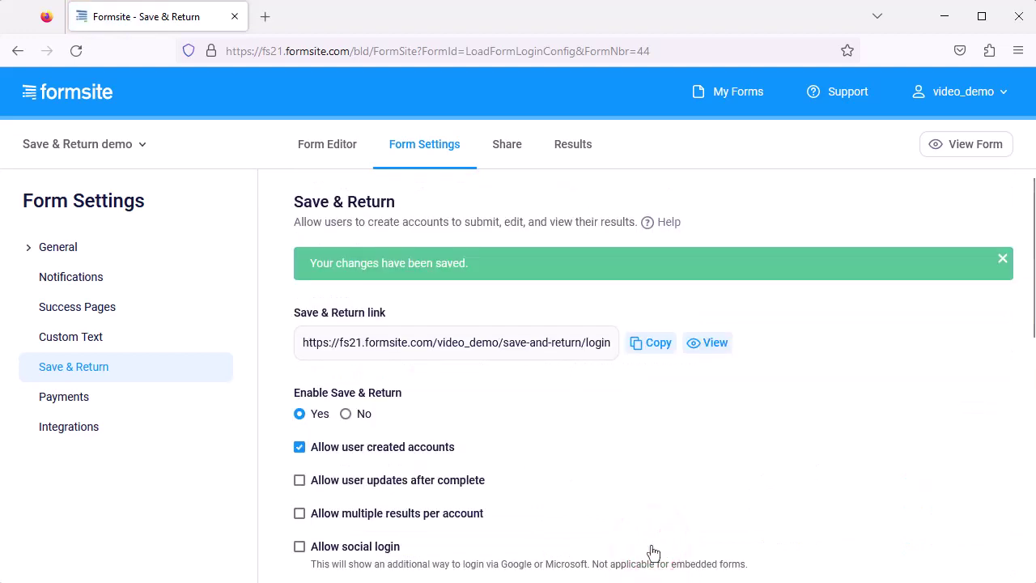
Add a Save & Return item above the Name field, keeping the label "Use an account to return to saved work."
{"action": "left_click", "coordinate": [330, 149]}
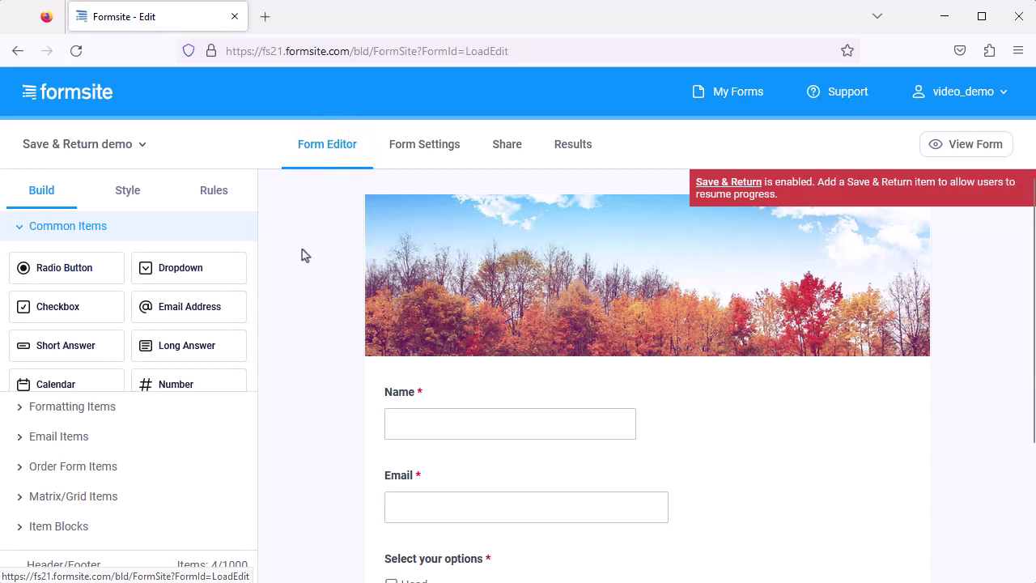
{"action": "scroll", "coordinate": [220, 301], "scroll_direction": "down", "scroll_amount": 4}
{"action": "scroll", "coordinate": [220, 301], "scroll_direction": "down", "scroll_amount": 2}
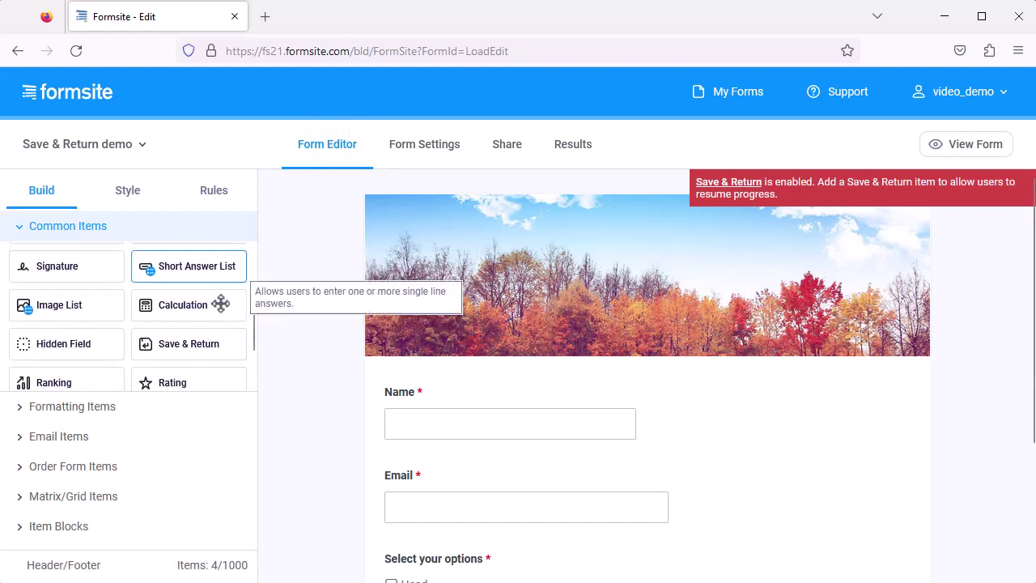
{"action": "left_click_drag", "start_coordinate": [218, 293], "coordinate": [407, 375]}
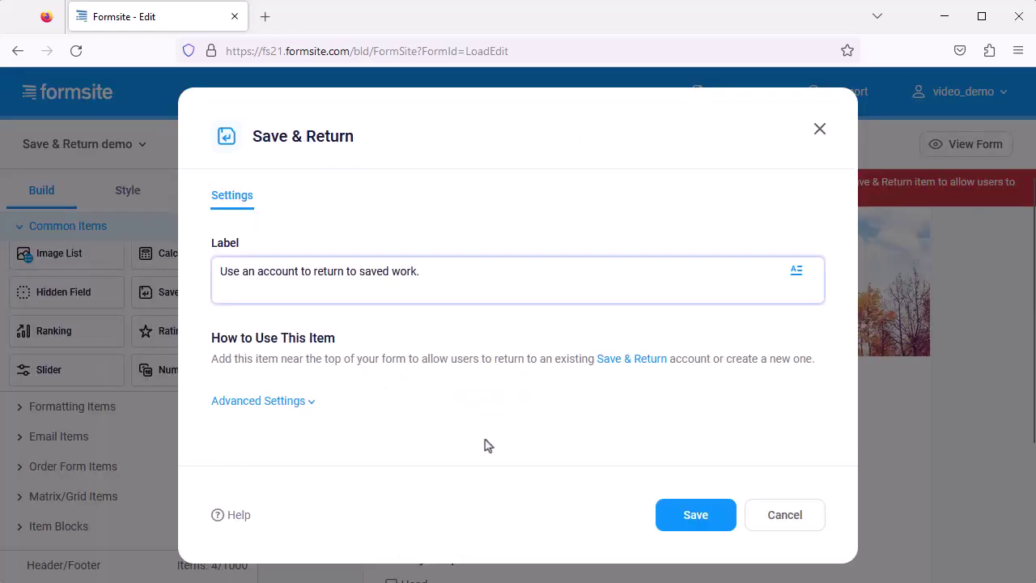
{"action": "left_click", "coordinate": [685, 516]}
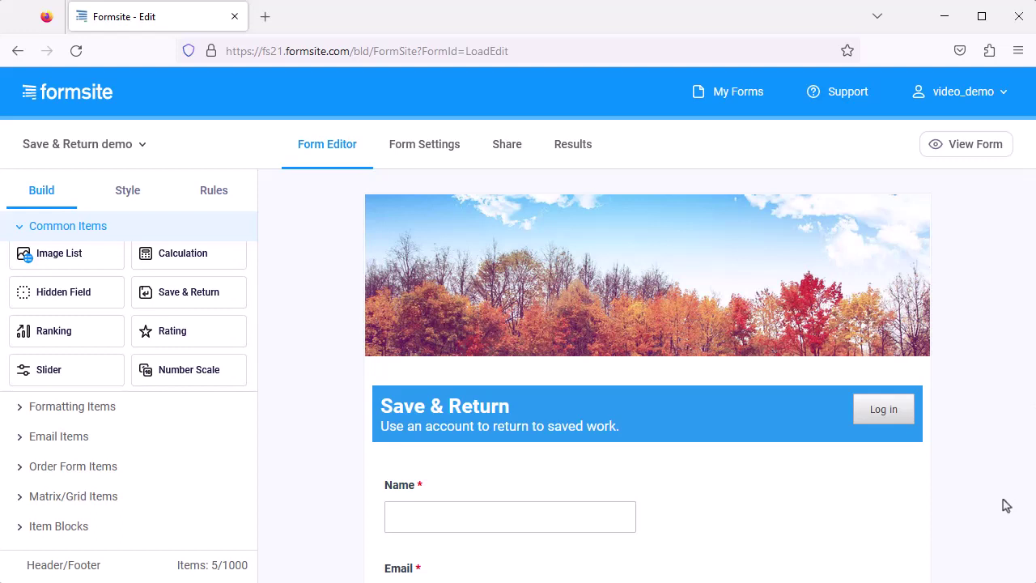
View the live form, follow its log-in option to the Returning User page, and return to the form editor
{"action": "left_click", "coordinate": [967, 147]}
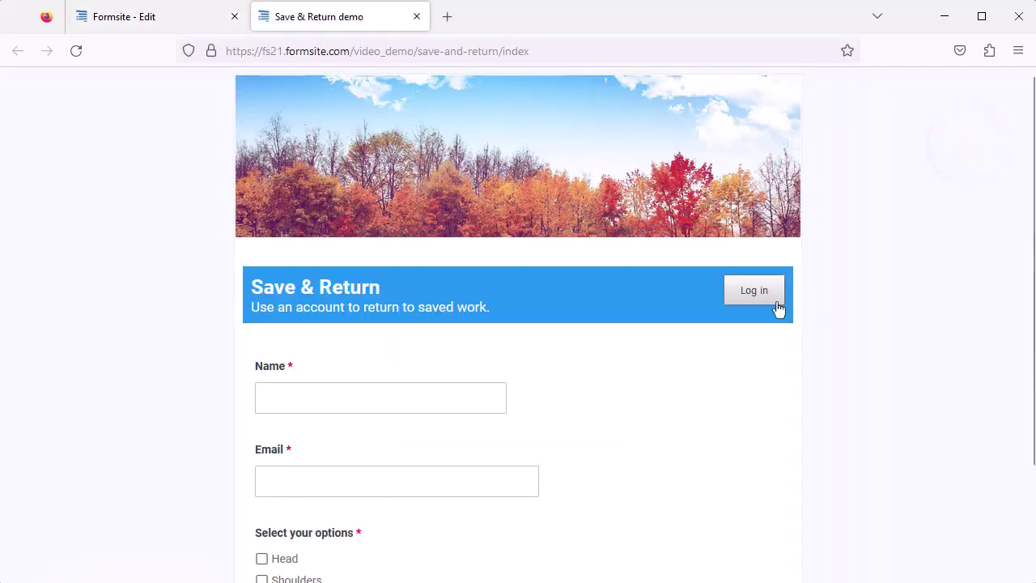
{"action": "left_click", "coordinate": [748, 298]}
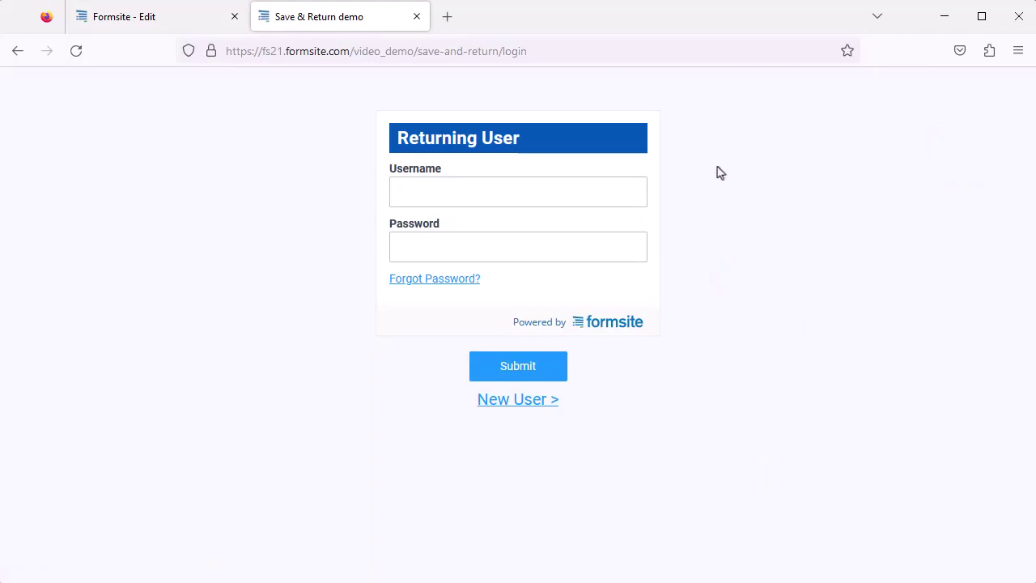
{"action": "left_click", "coordinate": [417, 17]}
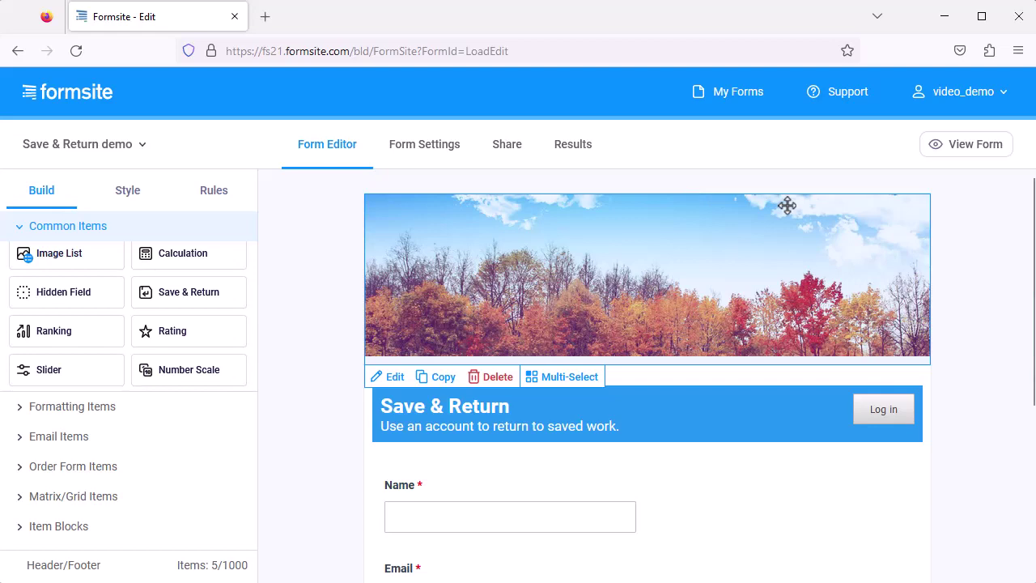
In the Save & Return settings, allow multiple results per account and social login
{"action": "left_click", "coordinate": [446, 148]}
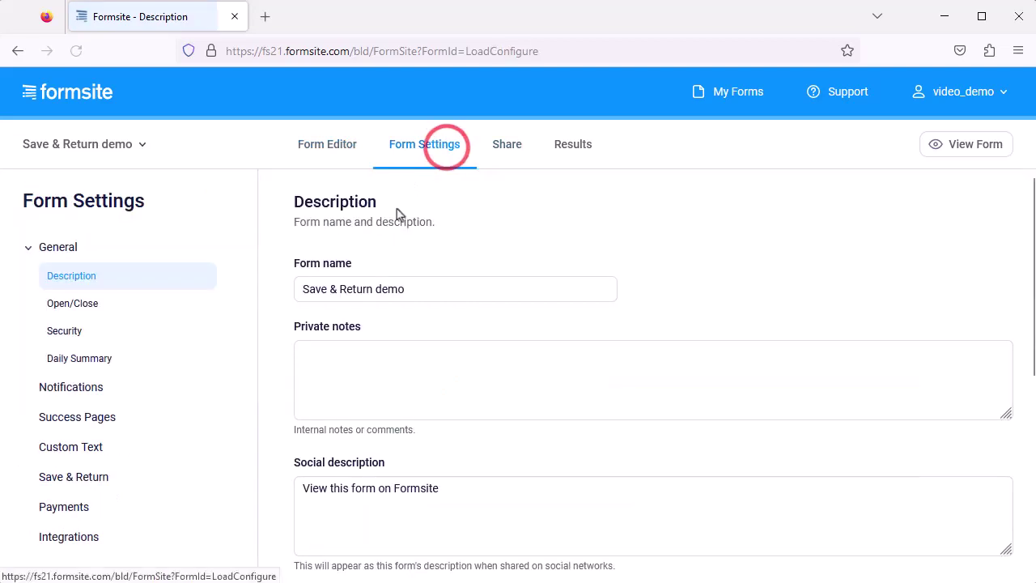
{"action": "left_click", "coordinate": [205, 476]}
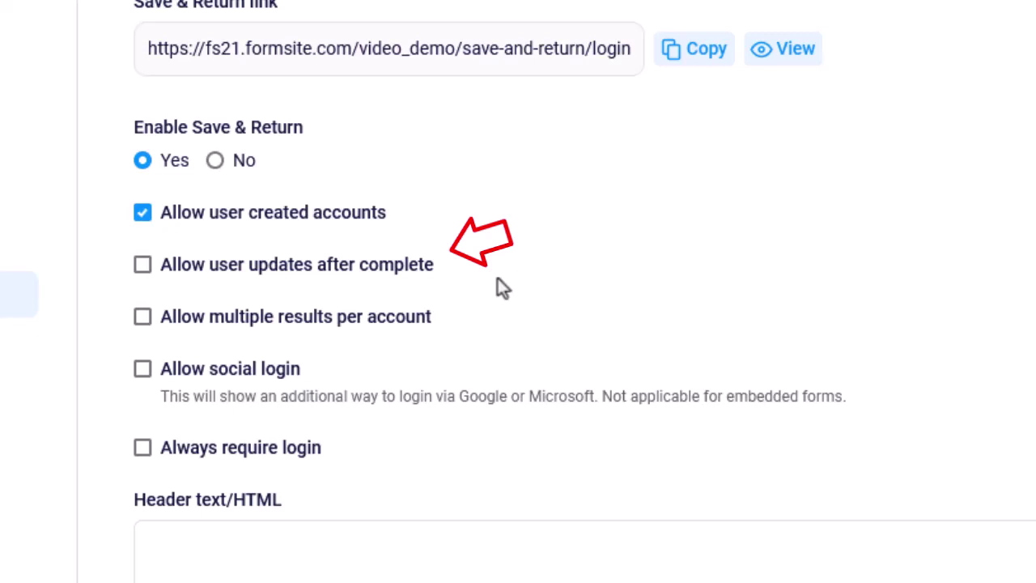
{"action": "left_click", "coordinate": [417, 318]}
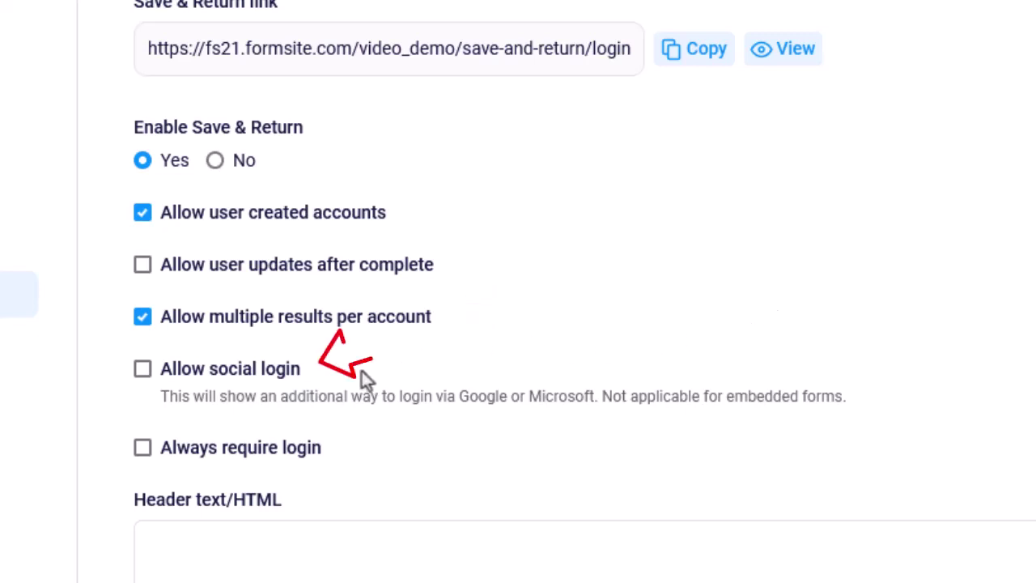
{"action": "left_click", "coordinate": [293, 374]}
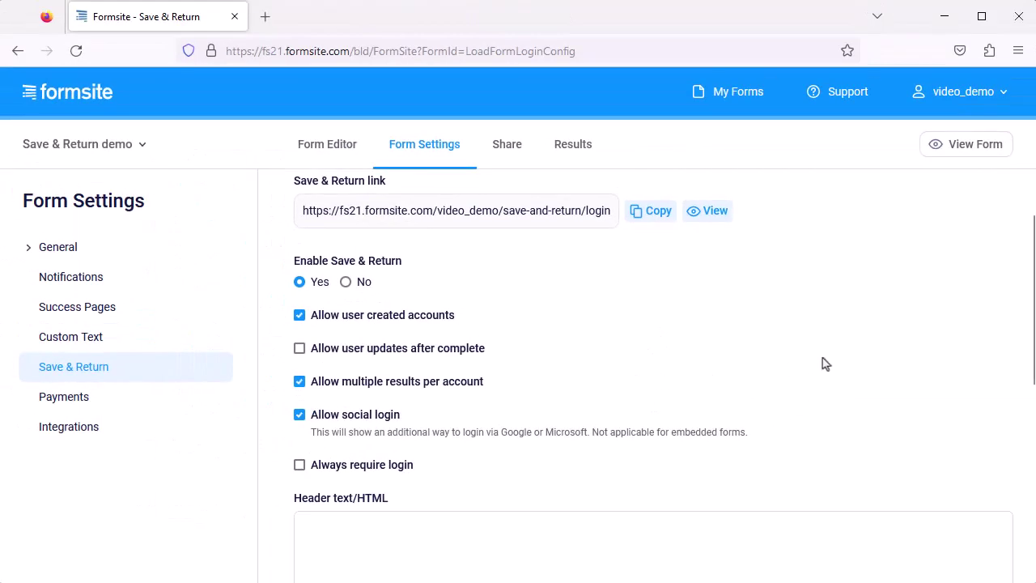
Add the login page header text "Please log in to complete the form", centered at a font size of 24px
{"action": "scroll", "coordinate": [821, 364], "scroll_direction": "down", "scroll_amount": 2}
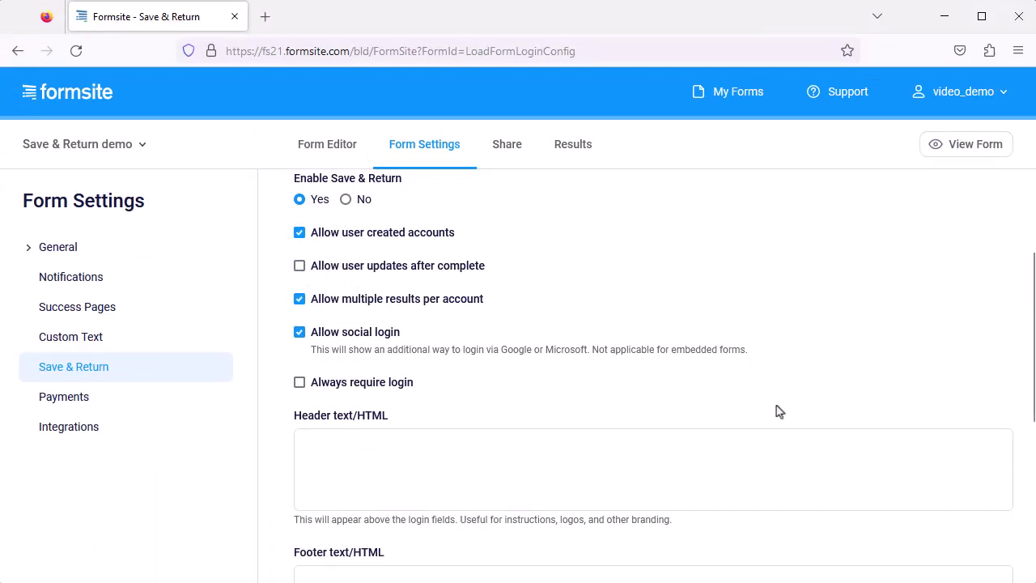
{"action": "left_click", "coordinate": [701, 469]}
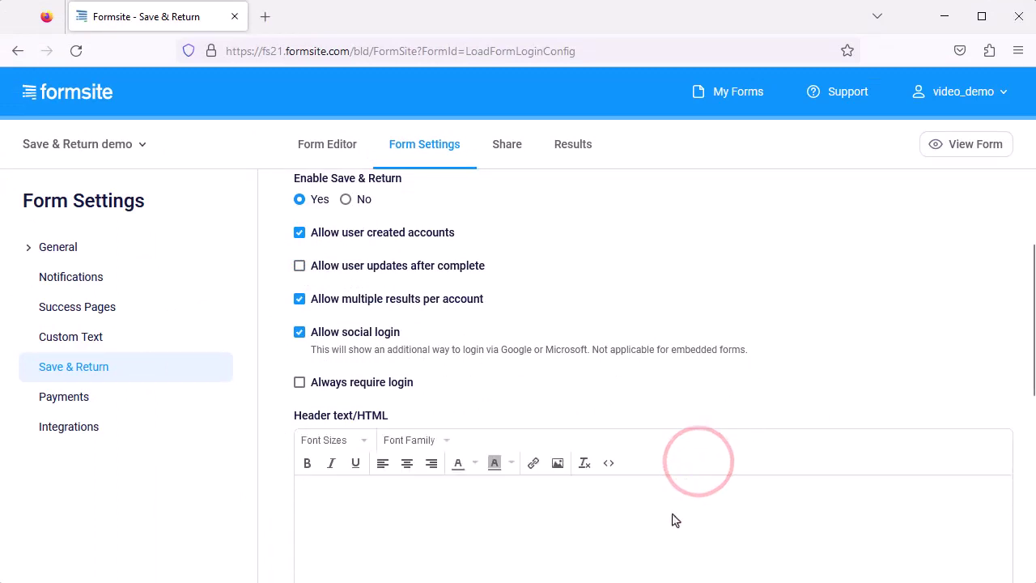
{"action": "type", "text": "Please log in to complete the form"}
{"action": "key", "text": "ctrl+a"}
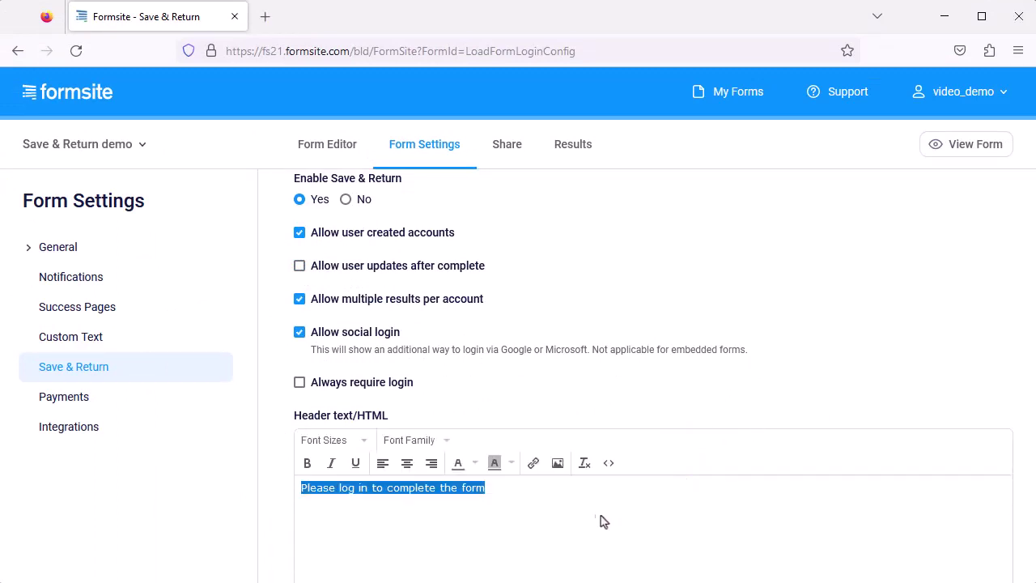
{"action": "left_click", "coordinate": [409, 466]}
{"action": "left_click", "coordinate": [359, 439]}
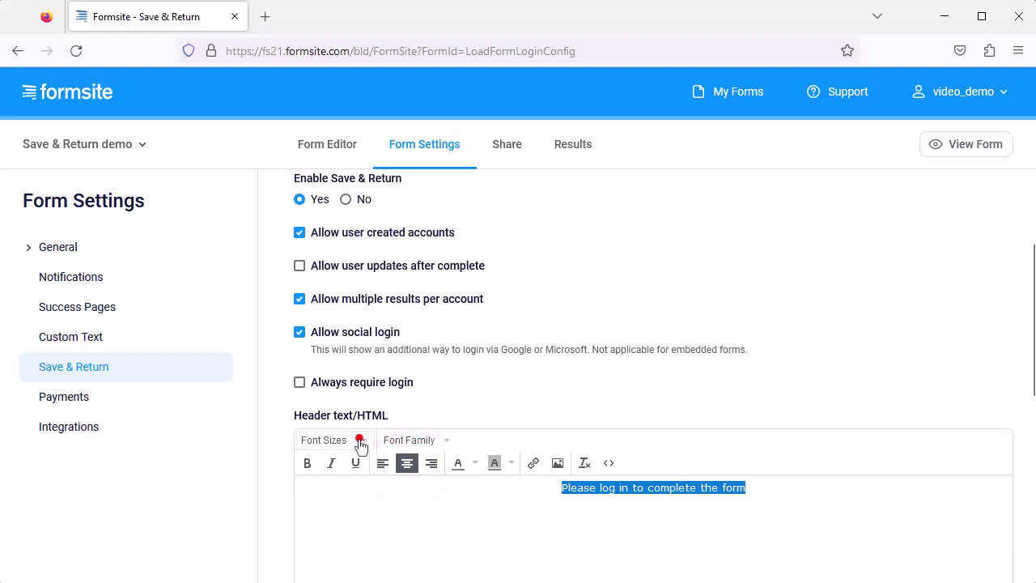
{"action": "left_click", "coordinate": [360, 420]}
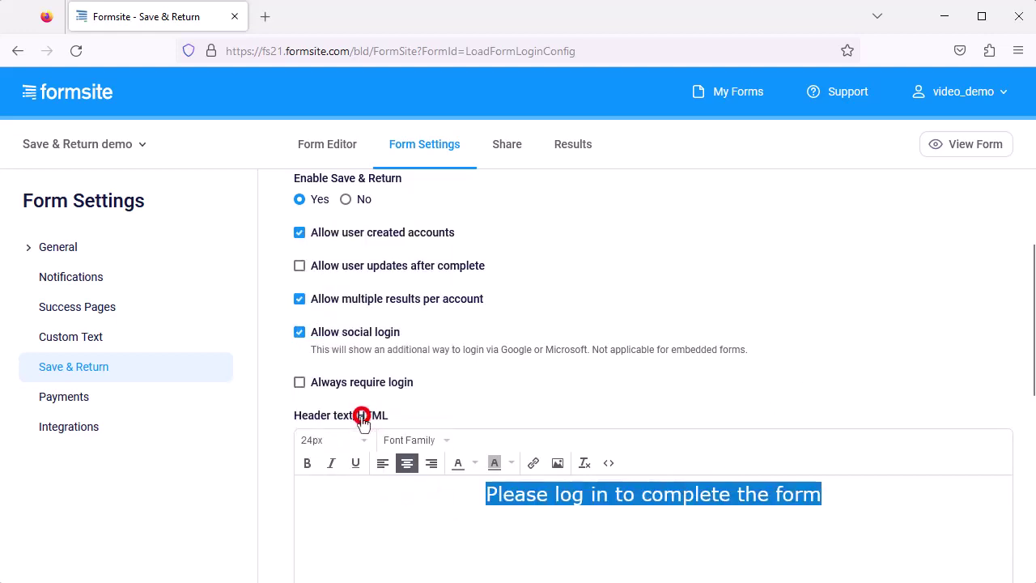
{"action": "left_click", "coordinate": [427, 527]}
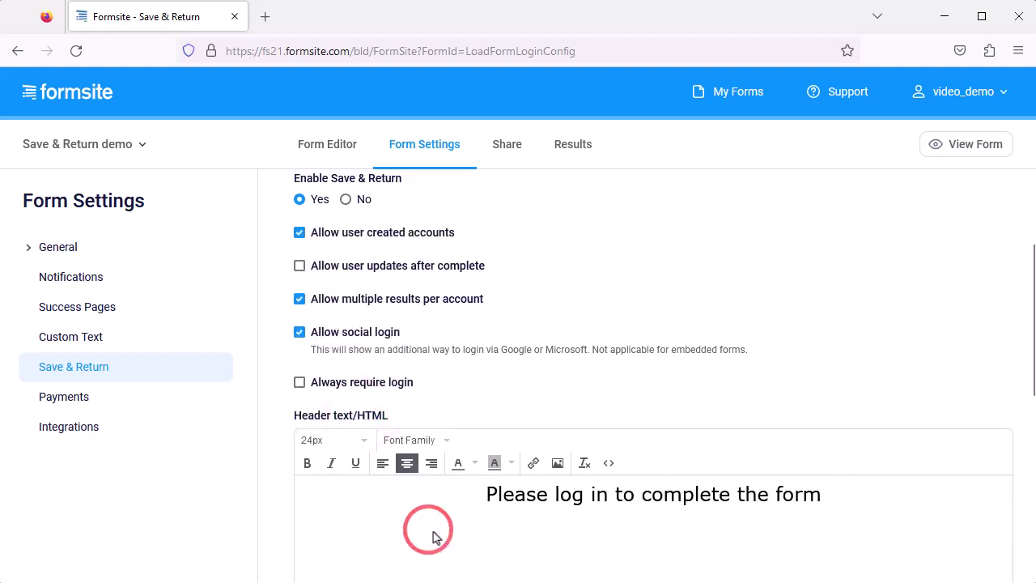
Save the Save & Return settings
{"action": "scroll", "coordinate": [441, 527], "scroll_direction": "down", "scroll_amount": 2}
{"action": "scroll", "coordinate": [469, 498], "scroll_direction": "down", "scroll_amount": 2}
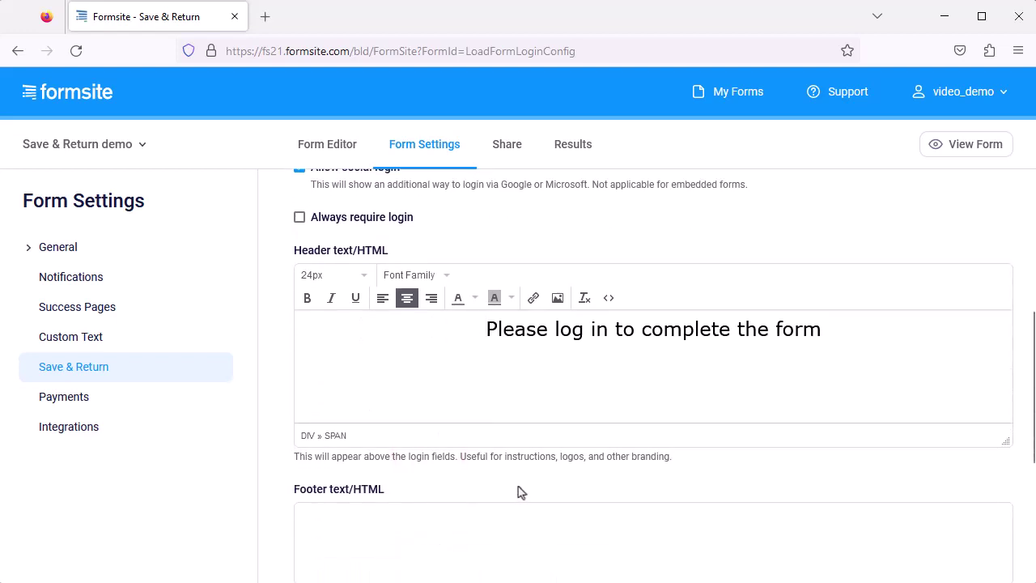
{"action": "scroll", "coordinate": [526, 486], "scroll_direction": "down", "scroll_amount": 5}
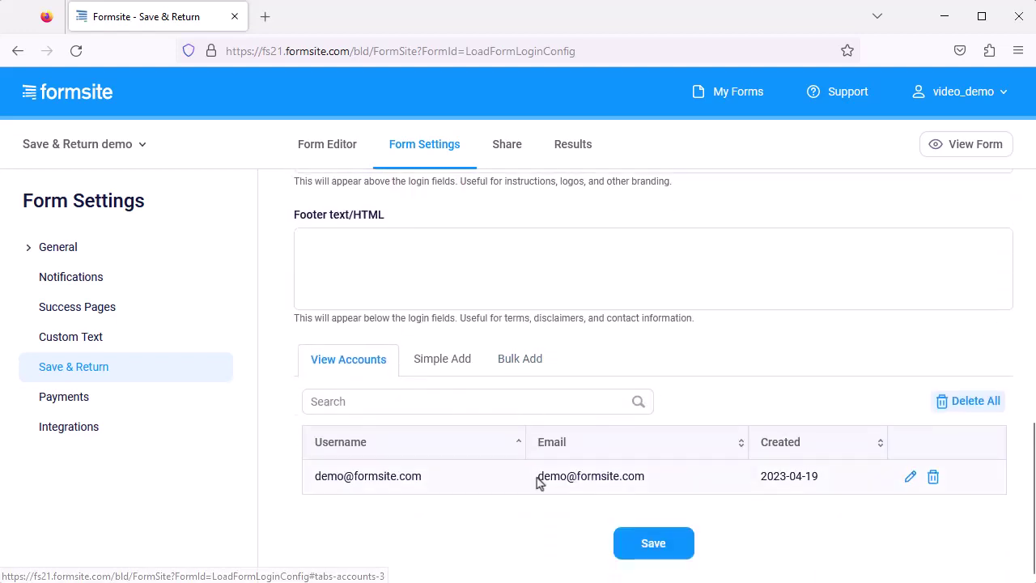
{"action": "left_click", "coordinate": [636, 545]}
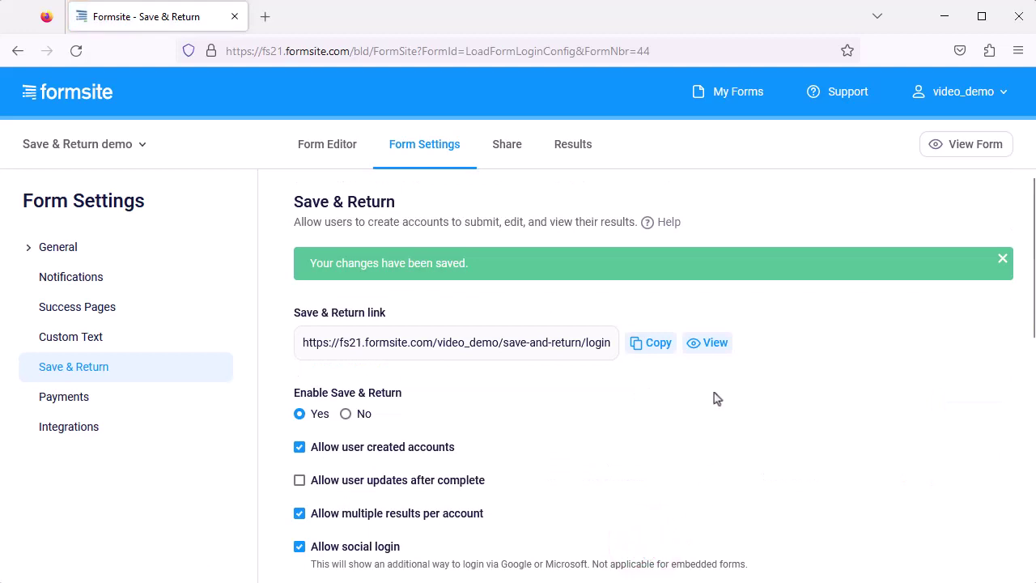
View the live form, open its login page to check the header and social login options, and return to the form settings
{"action": "left_click", "coordinate": [971, 154]}
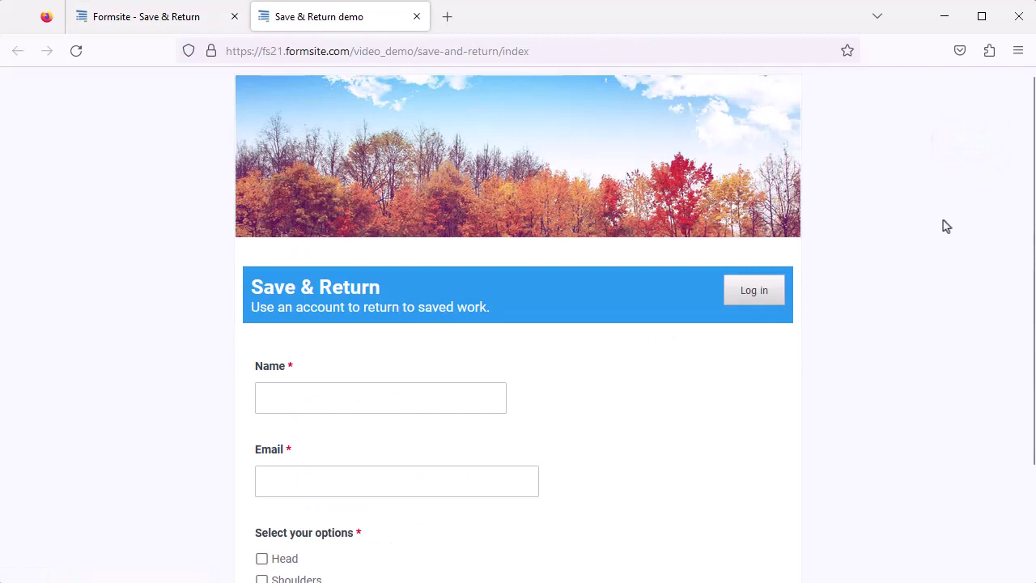
{"action": "left_click", "coordinate": [761, 291]}
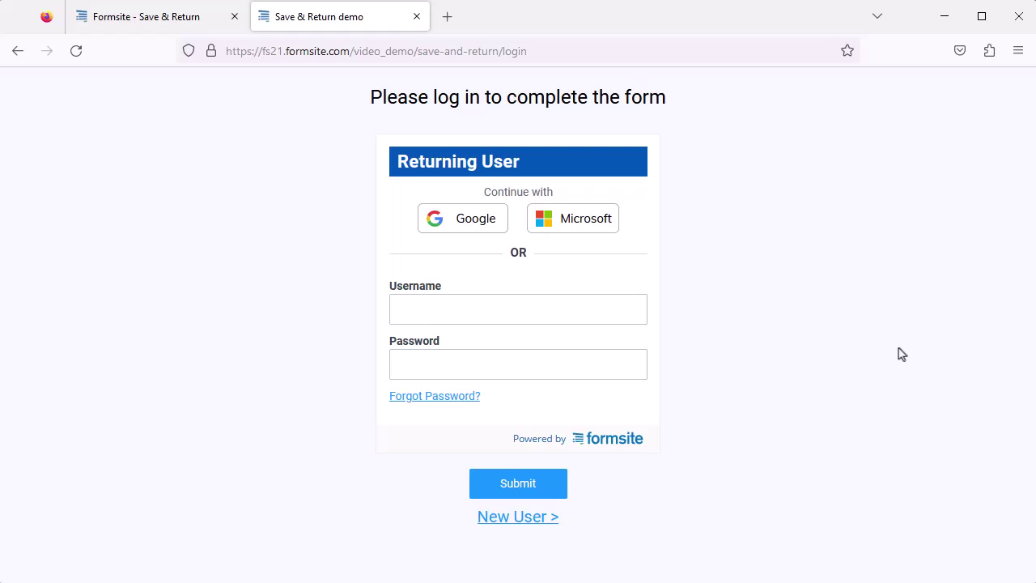
{"action": "left_click", "coordinate": [417, 16]}
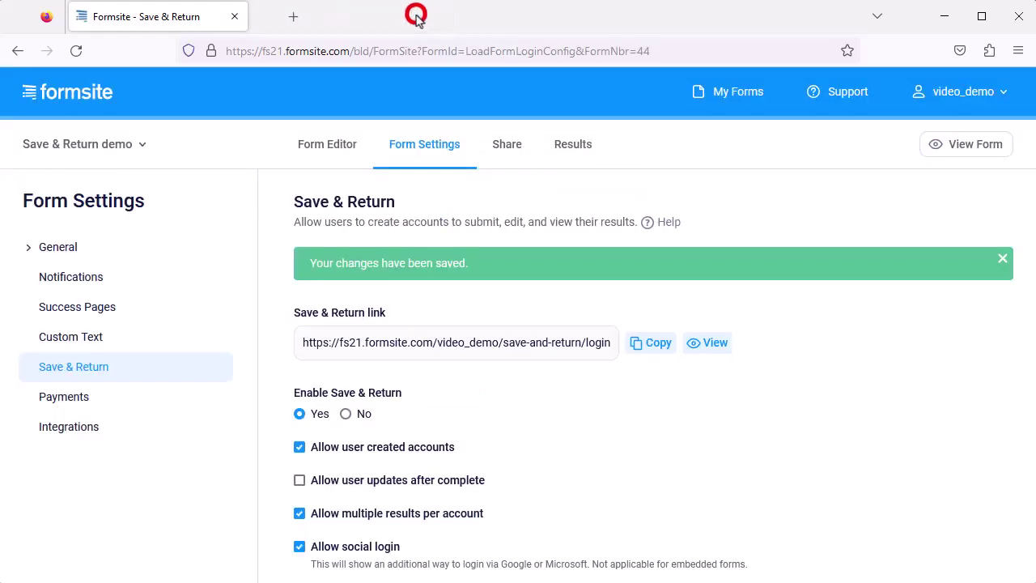
Examine the Simple Add and Bulk Add options for creating Save & Return accounts
{"action": "scroll", "coordinate": [728, 322], "scroll_direction": "down", "scroll_amount": 7}
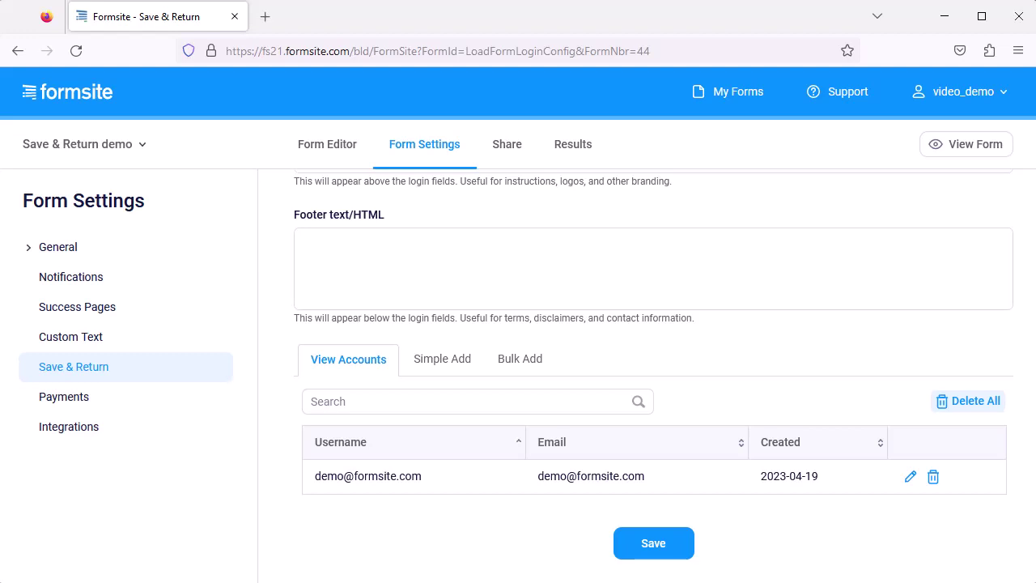
{"action": "left_click", "coordinate": [426, 370]}
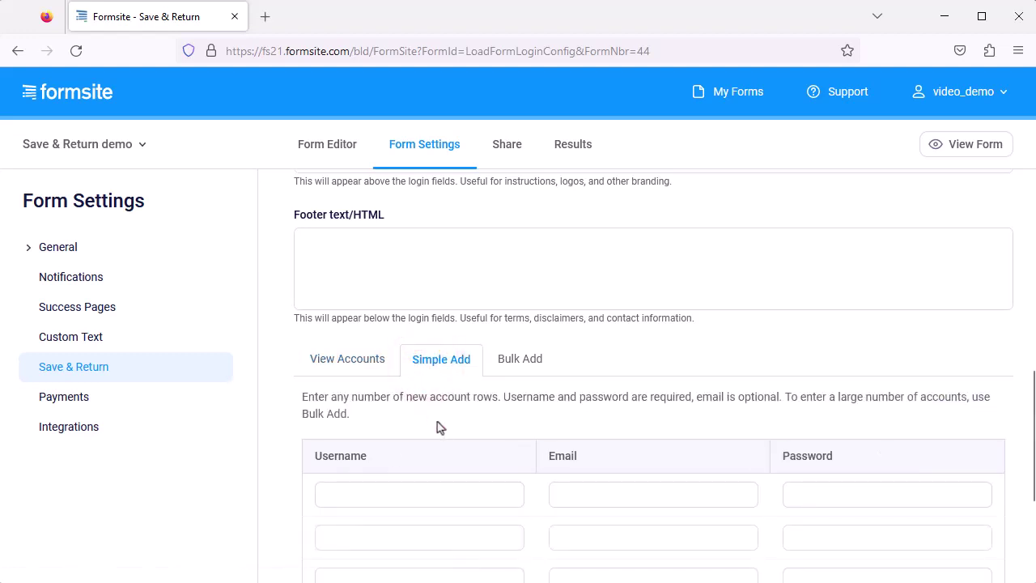
{"action": "scroll", "coordinate": [437, 422], "scroll_direction": "down", "scroll_amount": 2}
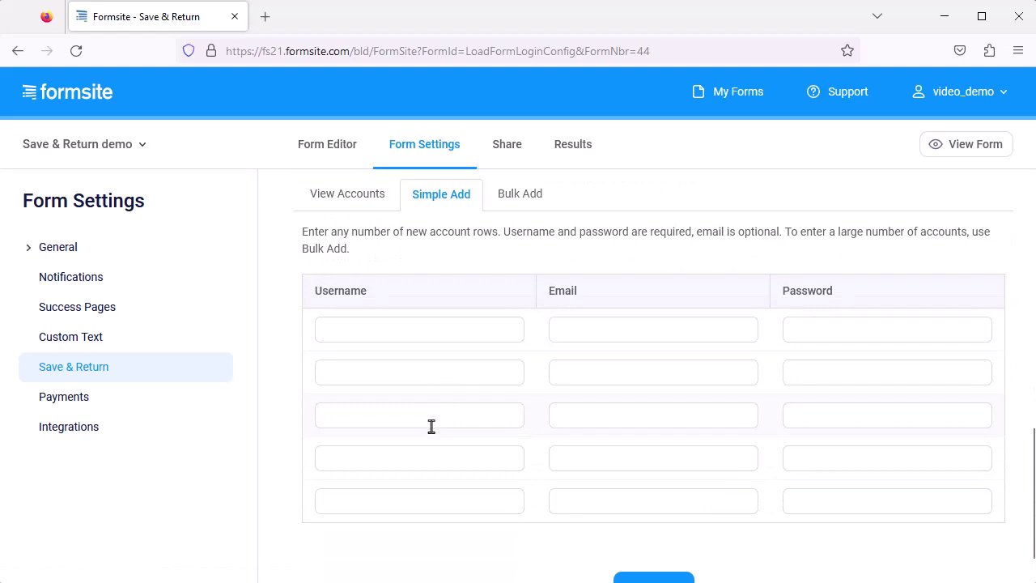
{"action": "left_click", "coordinate": [519, 194]}
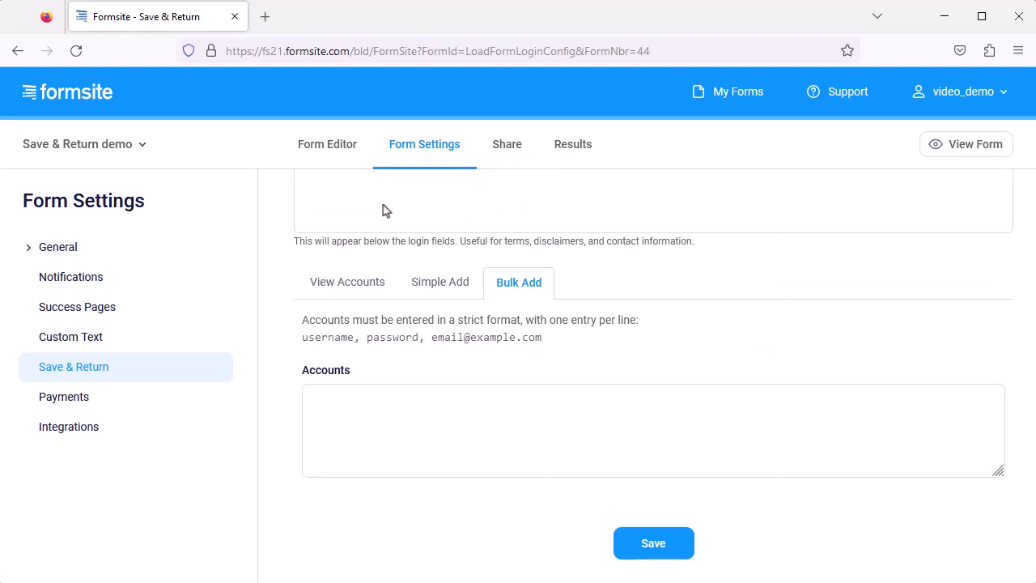
Return to the list of accounts, open the existing account's edit form, and close it without changes
{"action": "left_click", "coordinate": [348, 282]}
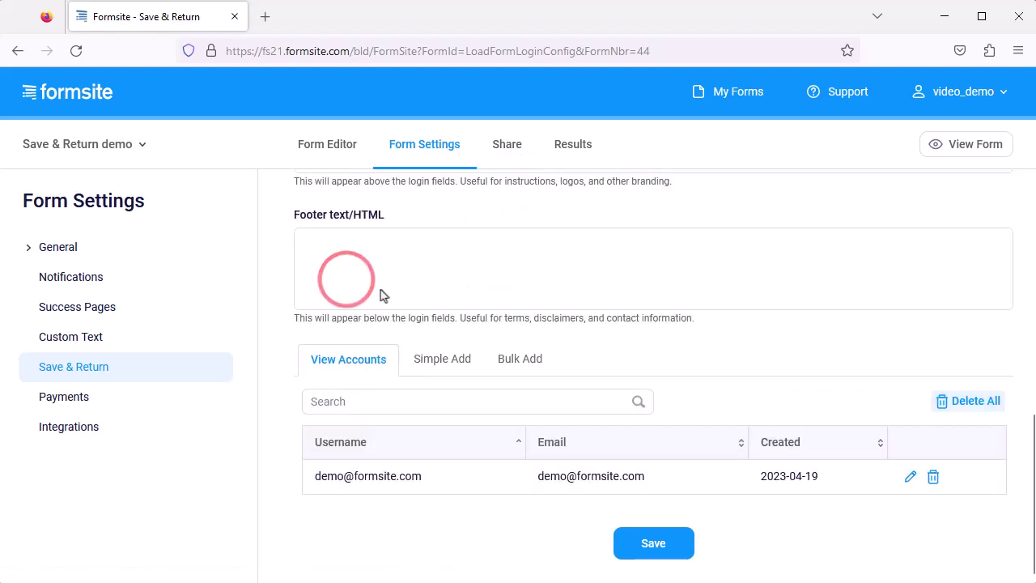
{"action": "left_click", "coordinate": [909, 478]}
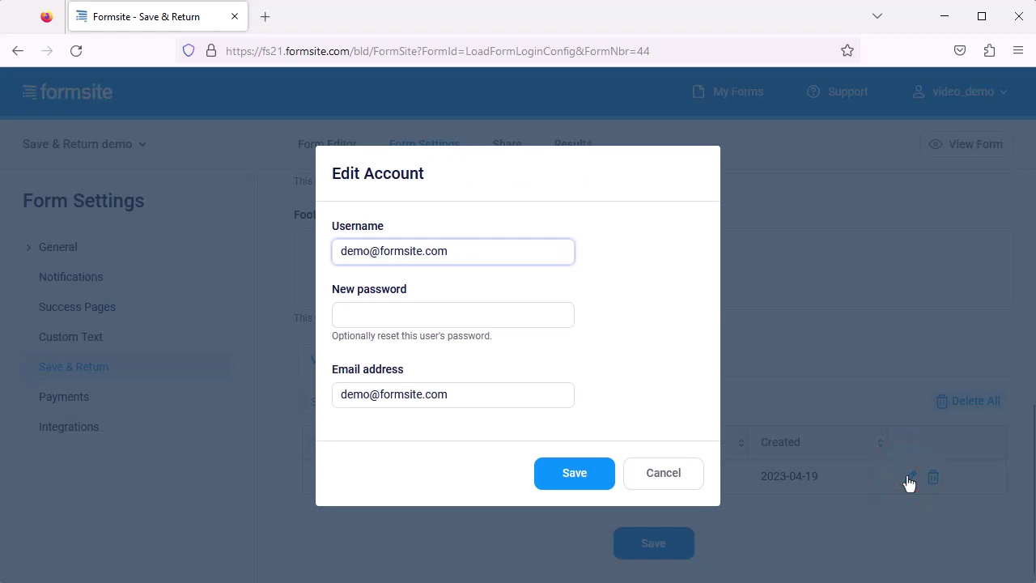
{"action": "left_click", "coordinate": [680, 473]}
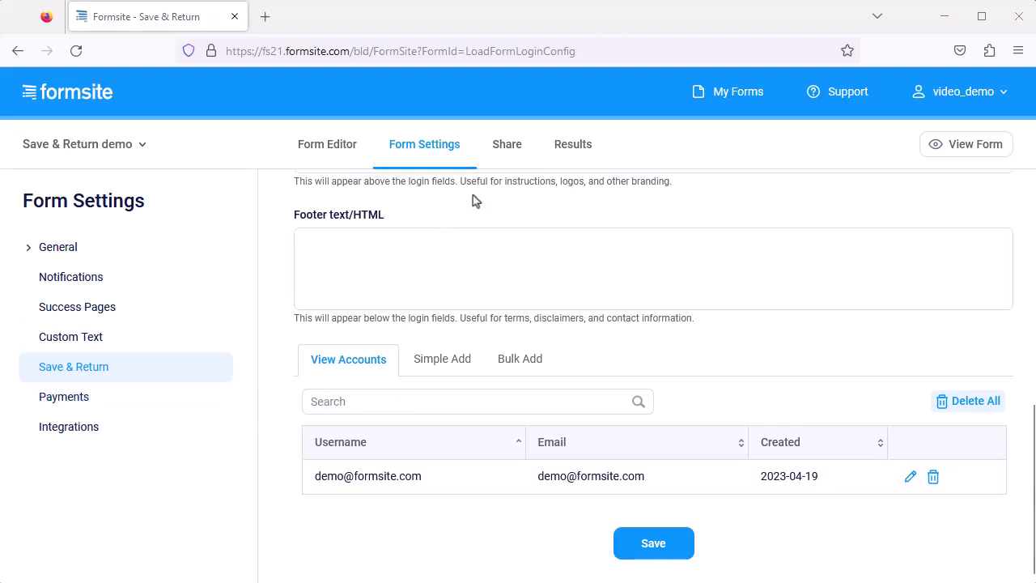
In the form's Results Table, assign the existing account as the login username of the first result
{"action": "left_click", "coordinate": [559, 144]}
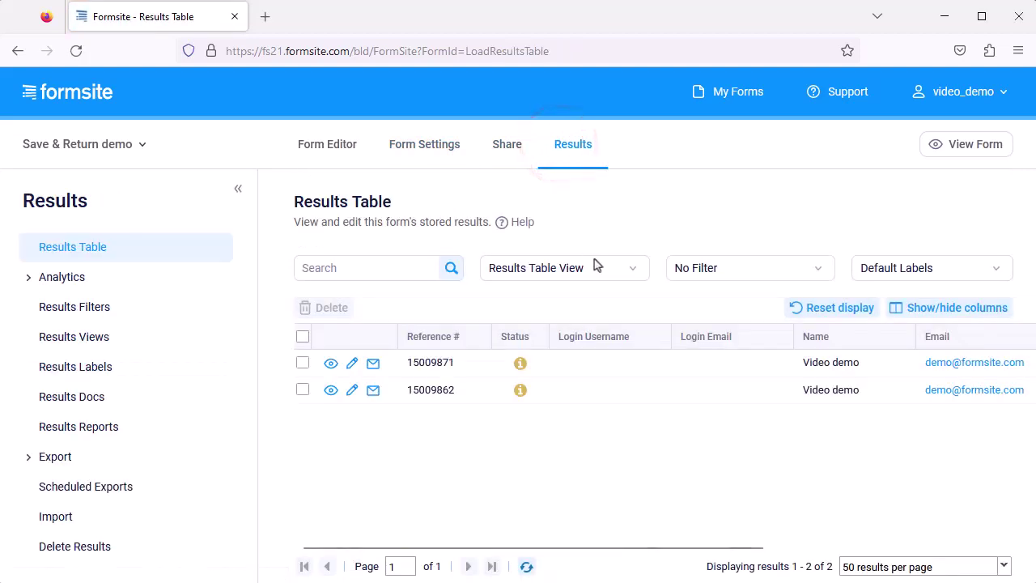
{"action": "left_click", "coordinate": [618, 368]}
{"action": "left_click", "coordinate": [661, 362]}
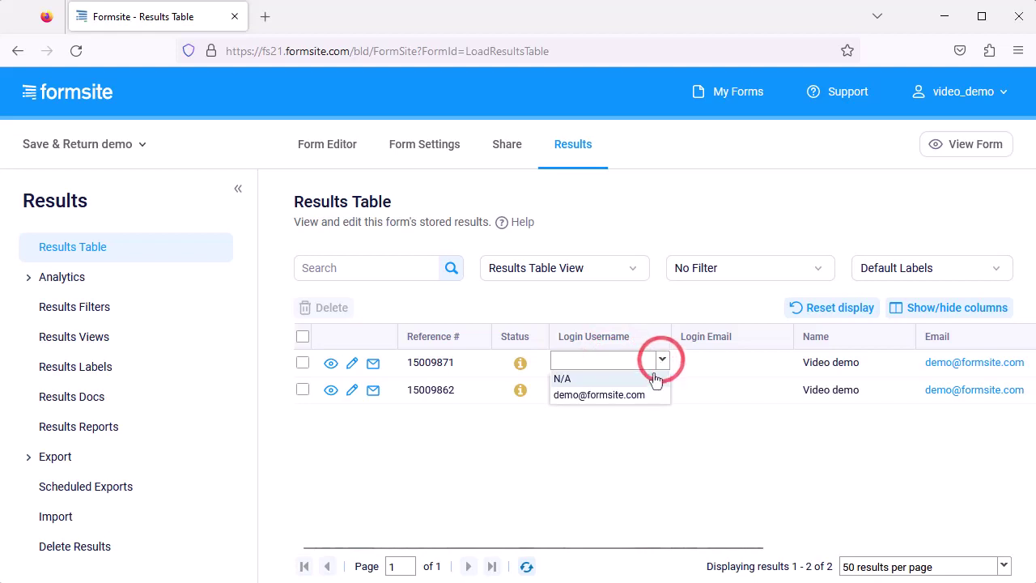
{"action": "left_click", "coordinate": [652, 394]}
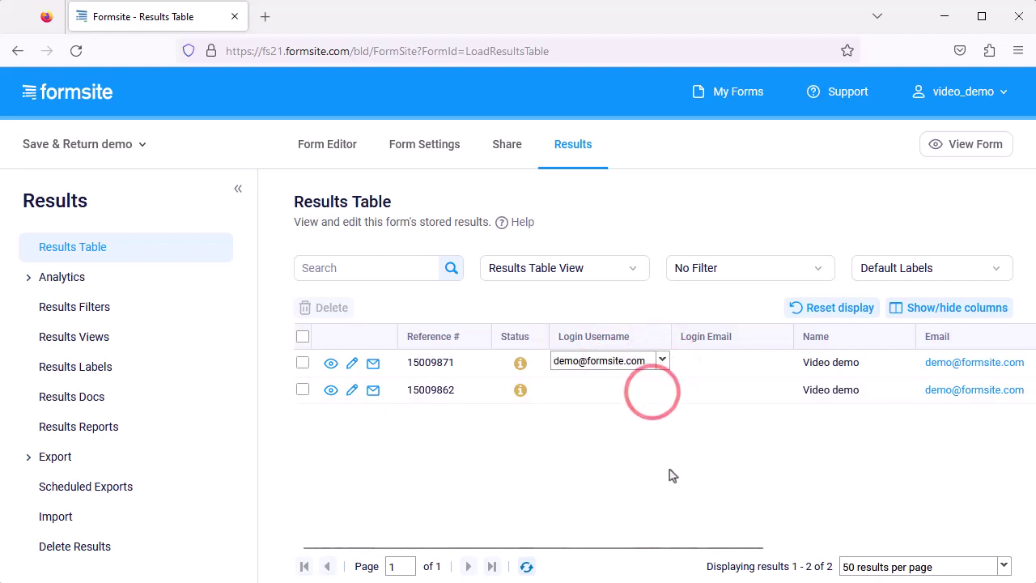
{"action": "left_click", "coordinate": [668, 493]}
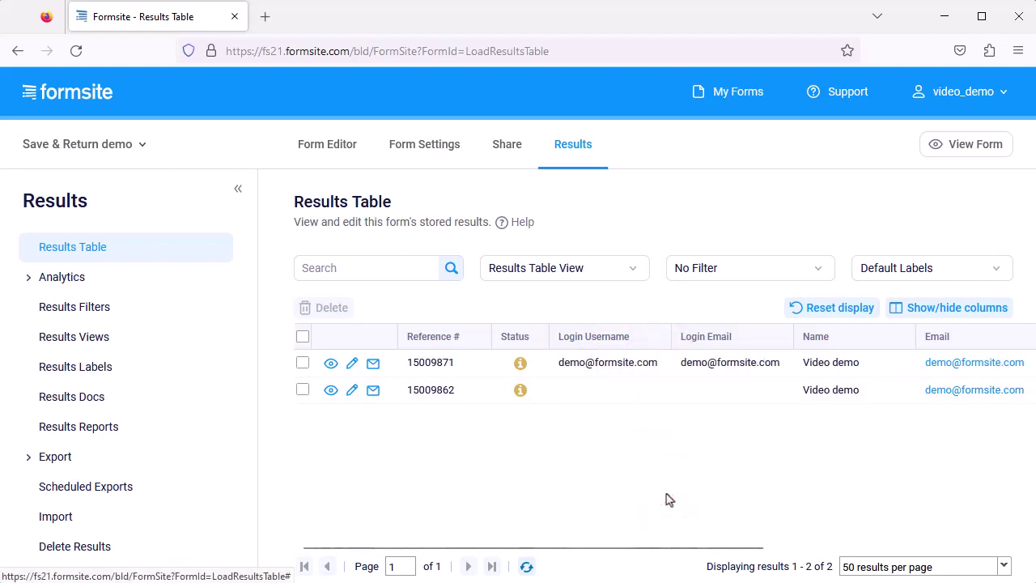